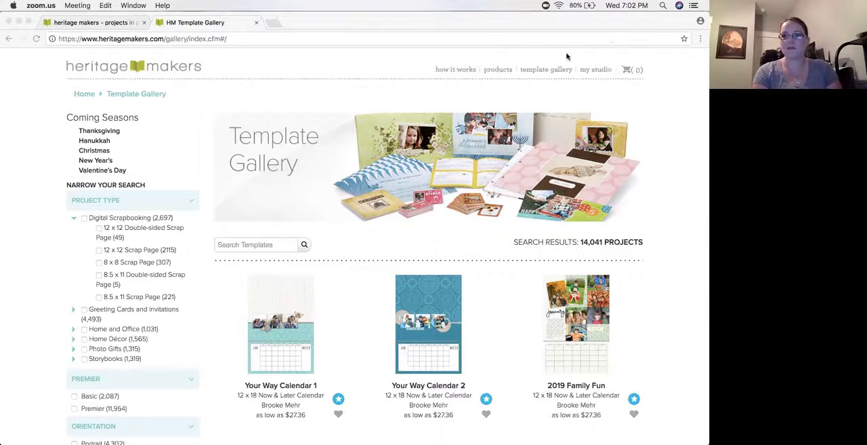
# Filter the template gallery to Greeting Cards and Invitations
pyautogui.click(520, 91)
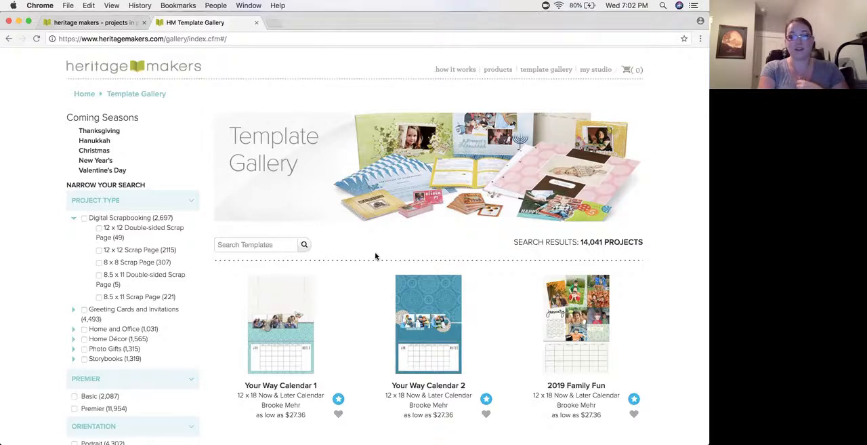
pyautogui.scroll(-3, 338, 254)
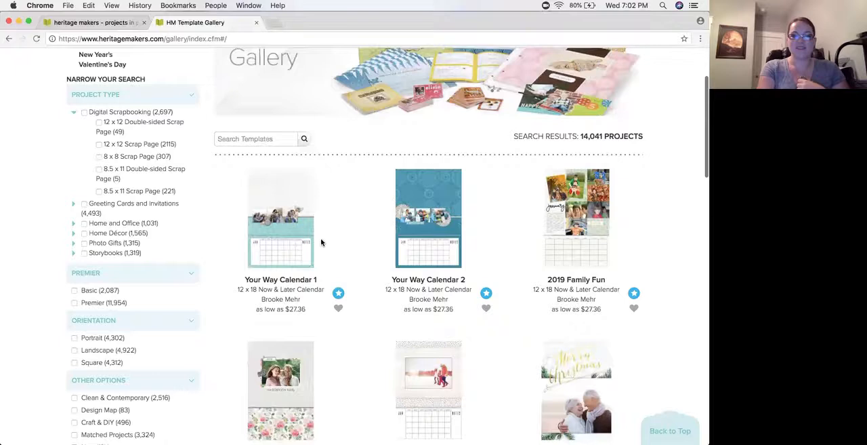
pyautogui.scroll(3, 271, 233)
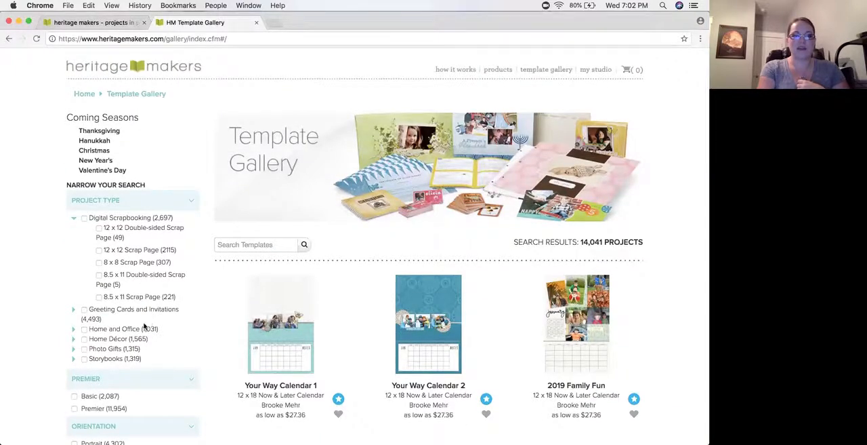
pyautogui.click(83, 310)
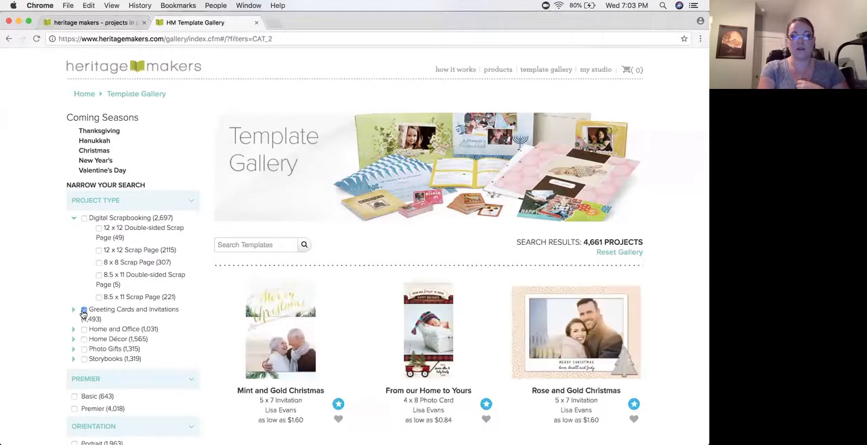
# Browse the Christmas card templates, open the Peace on Earth 5 x 7 invitation and mark it as a favorite
pyautogui.scroll(-1, 340, 283)
pyautogui.scroll(-10, 339, 283)
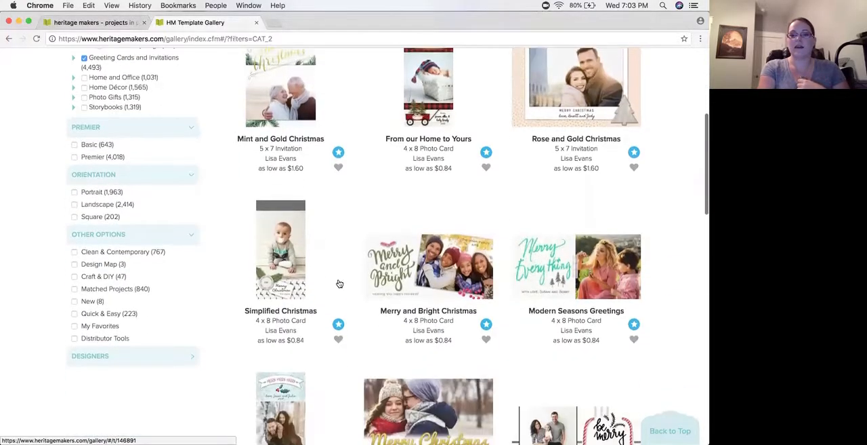
pyautogui.scroll(-11, 340, 284)
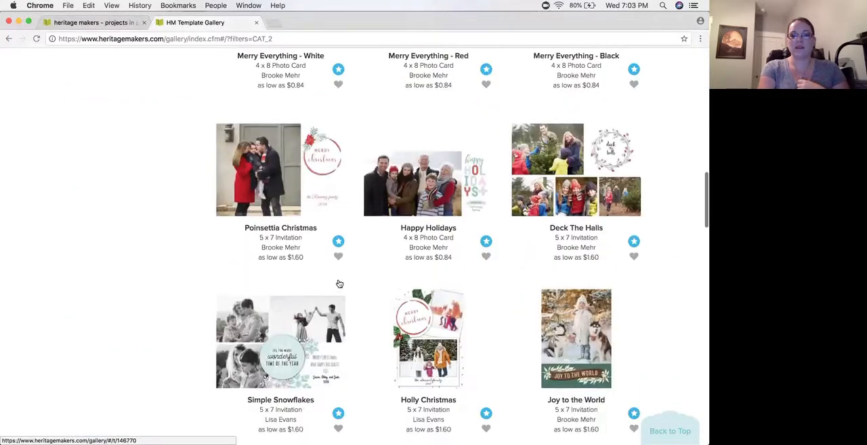
pyautogui.scroll(-3, 340, 283)
pyautogui.click(297, 272)
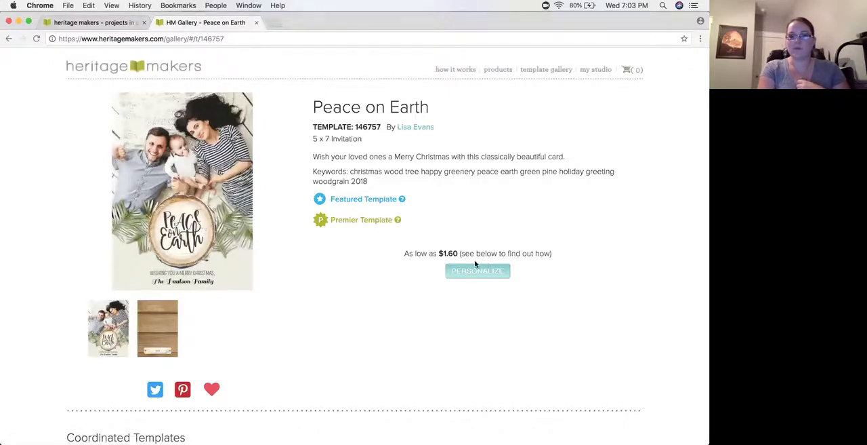
pyautogui.click(213, 390)
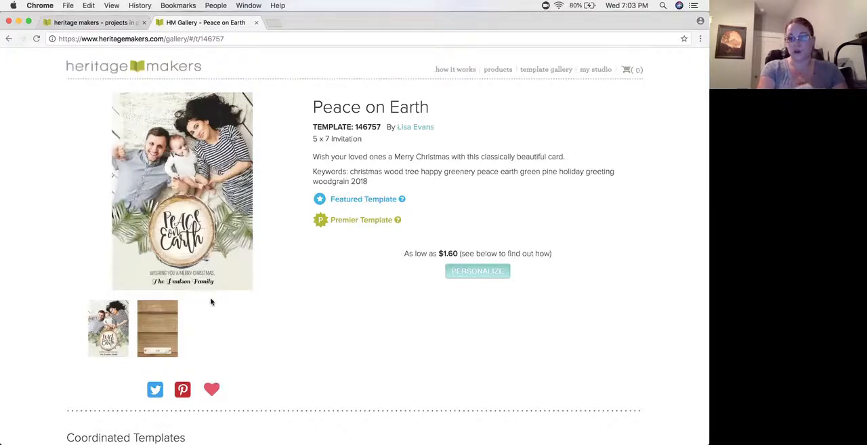
# Switch to the studio and start a new blank project using the Address Labels product
pyautogui.click(113, 24)
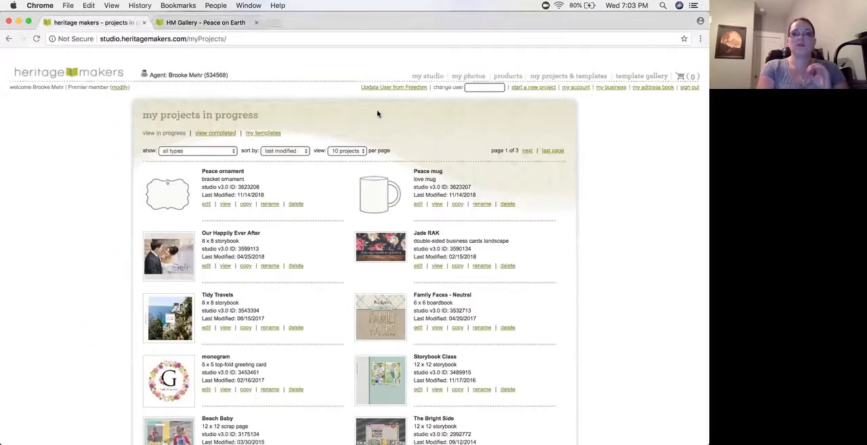
pyautogui.click(523, 88)
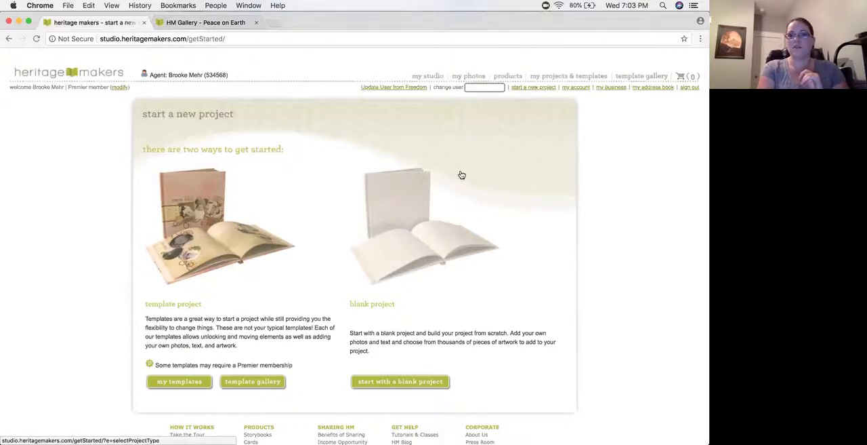
pyautogui.click(394, 238)
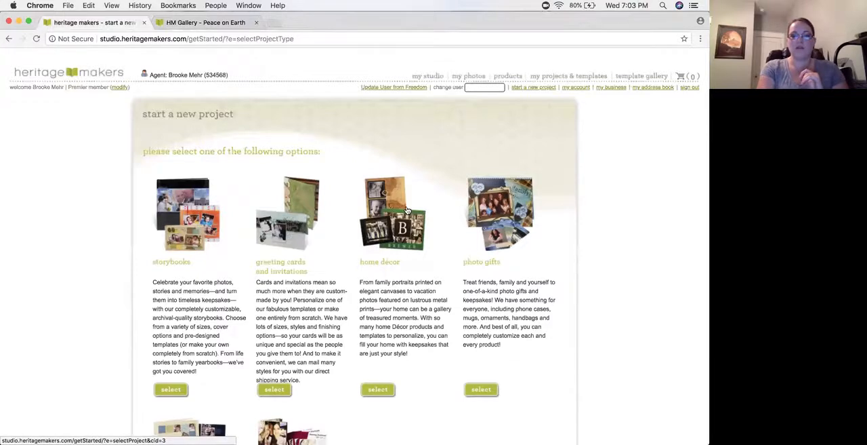
pyautogui.scroll(-5, 406, 210)
pyautogui.click(318, 296)
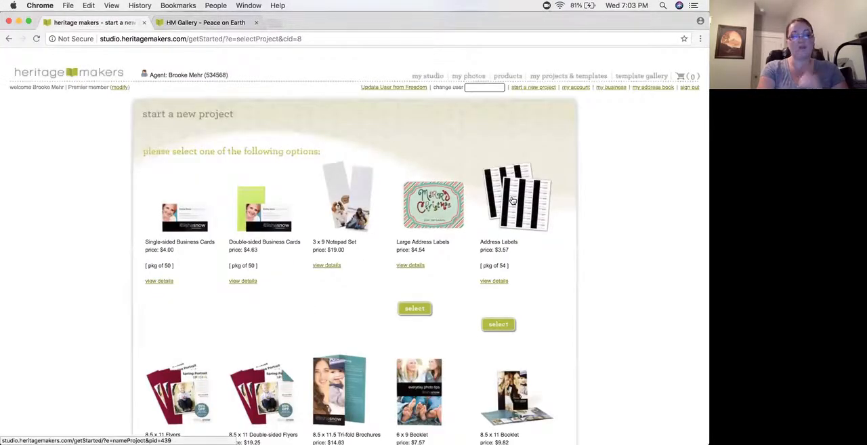
pyautogui.click(513, 201)
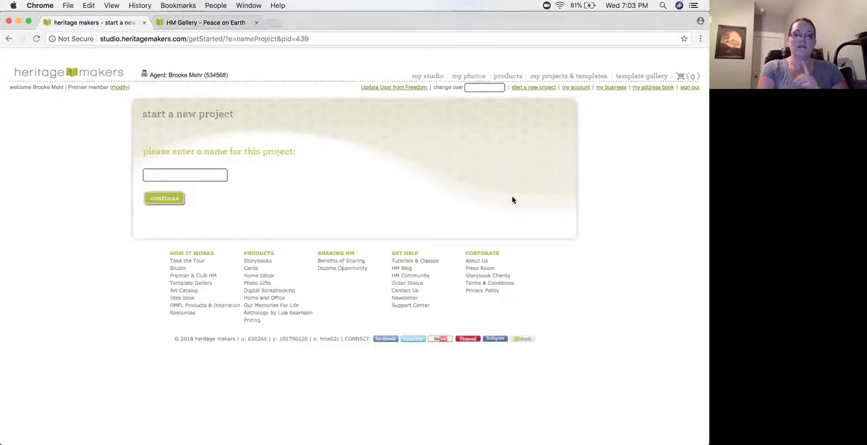
# Name the project Peace labels and open it in the studio editor
pyautogui.click(213, 174)
pyautogui.write('Peace lav')
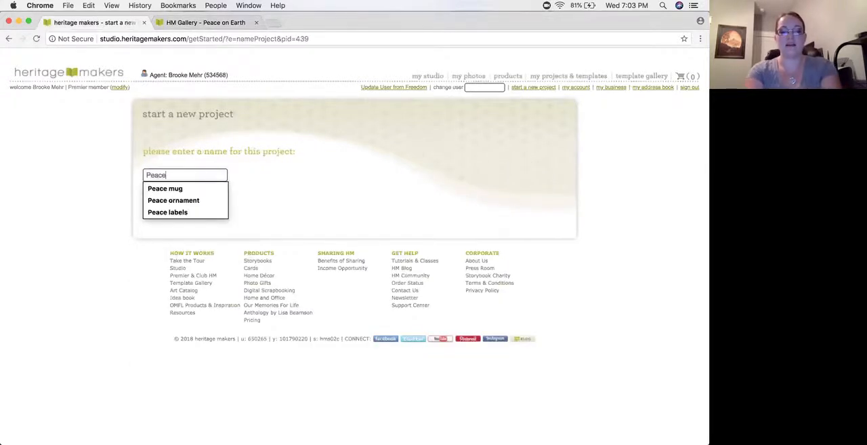
pyautogui.press('BackSpace')
pyautogui.write('bels')
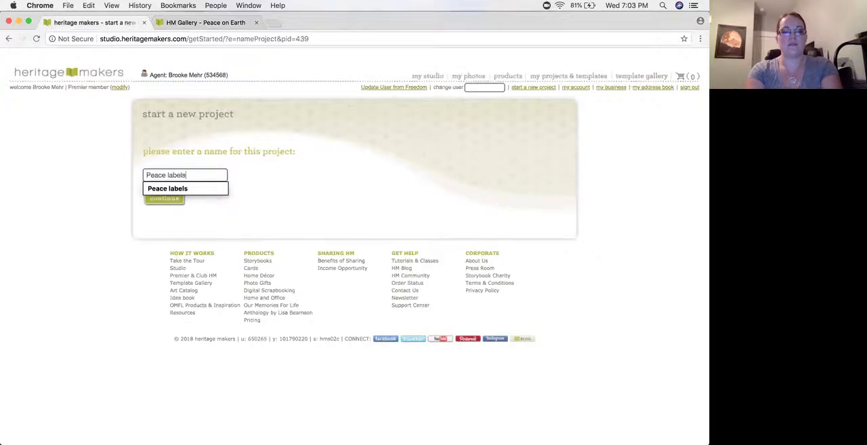
pyautogui.press('Return')
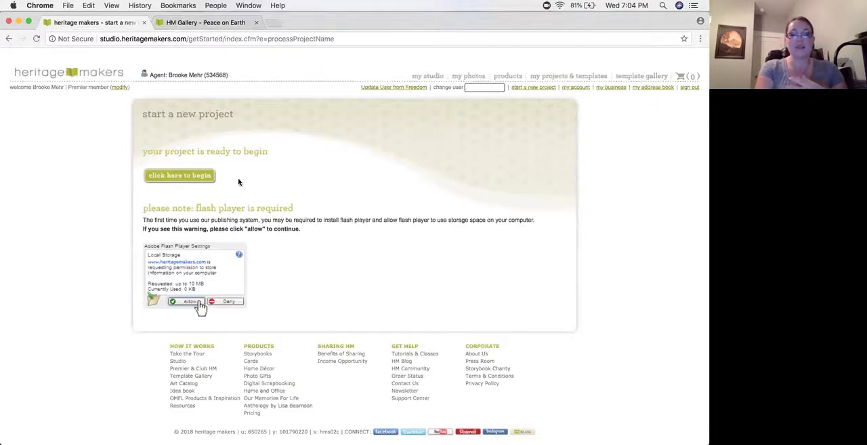
pyautogui.click(207, 175)
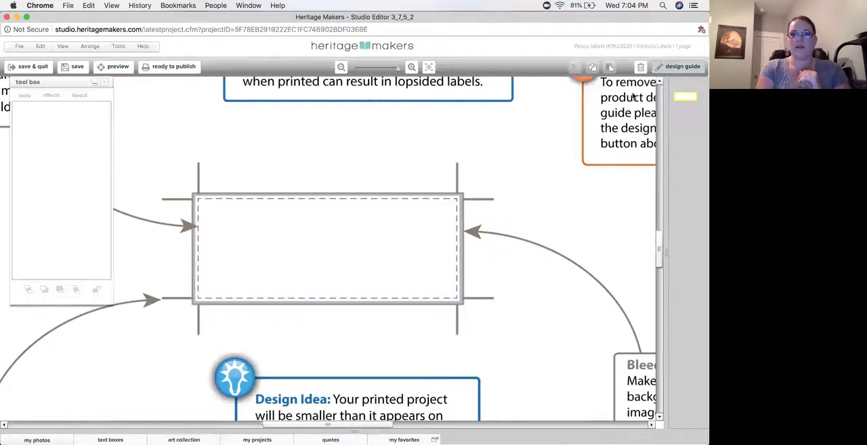
# Hide the design guide and find "peace" in my templates to load the front-page elements of the Peace on Earth invitation
pyautogui.click(681, 67)
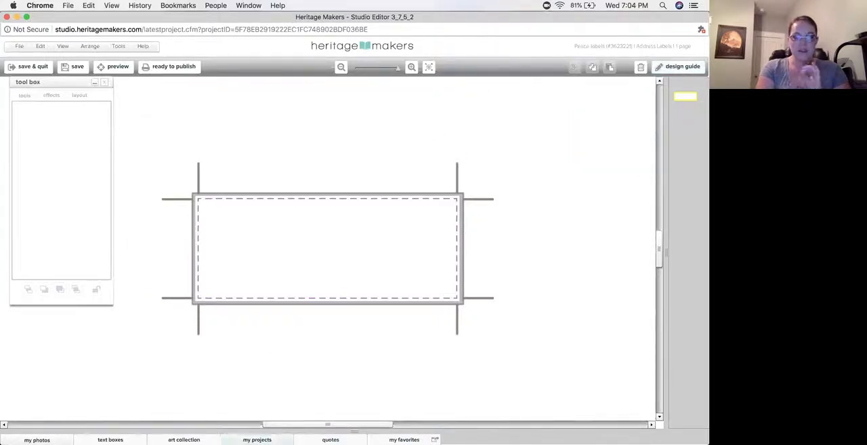
pyautogui.click(257, 439)
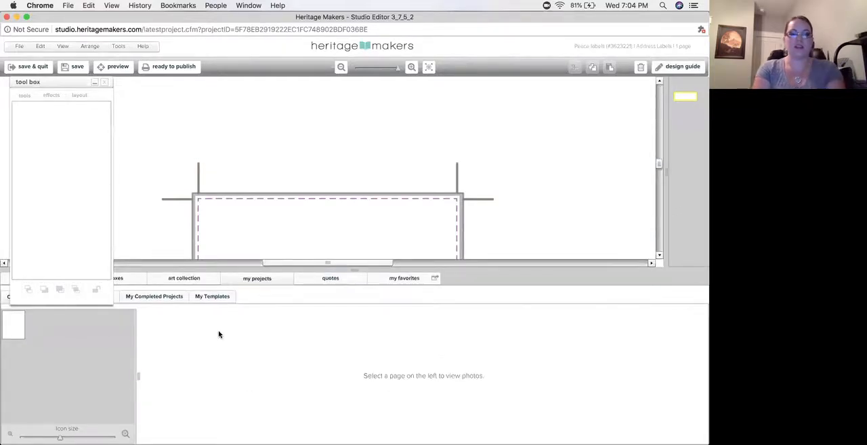
pyautogui.click(163, 302)
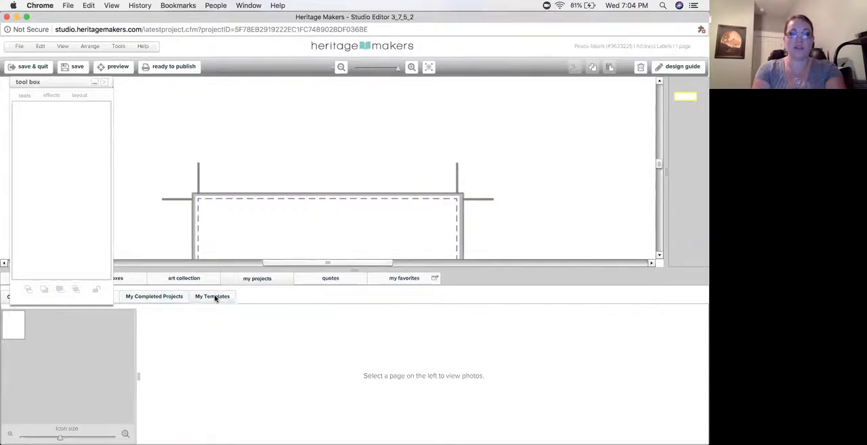
pyautogui.click(72, 320)
pyautogui.write('peace')
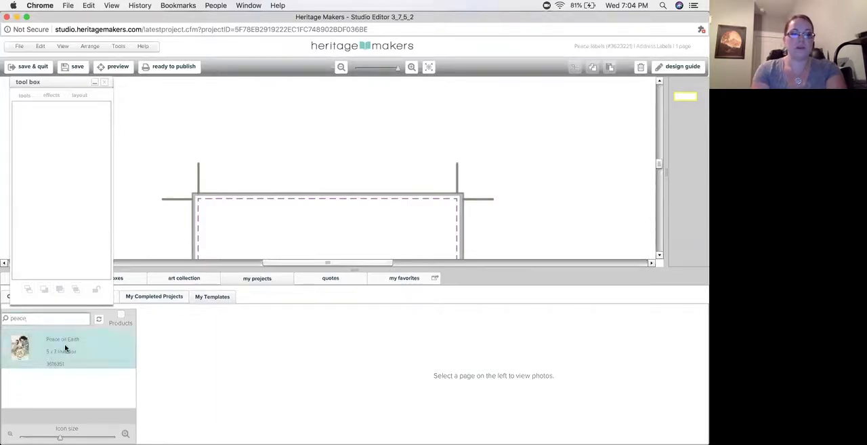
pyautogui.click(68, 351)
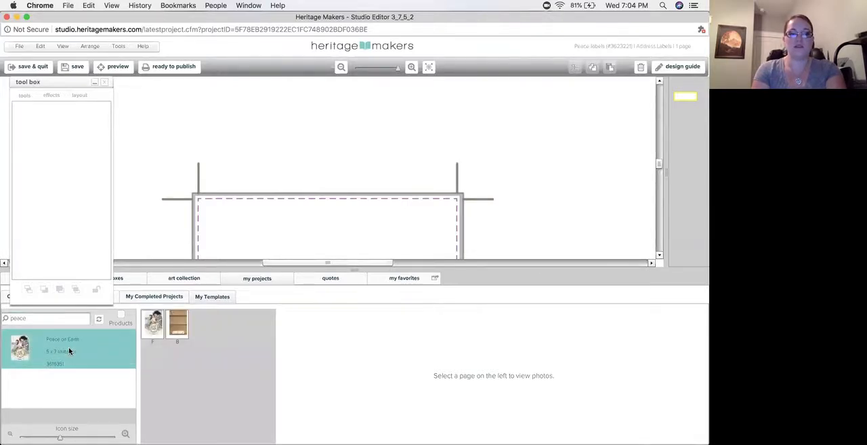
pyautogui.click(156, 331)
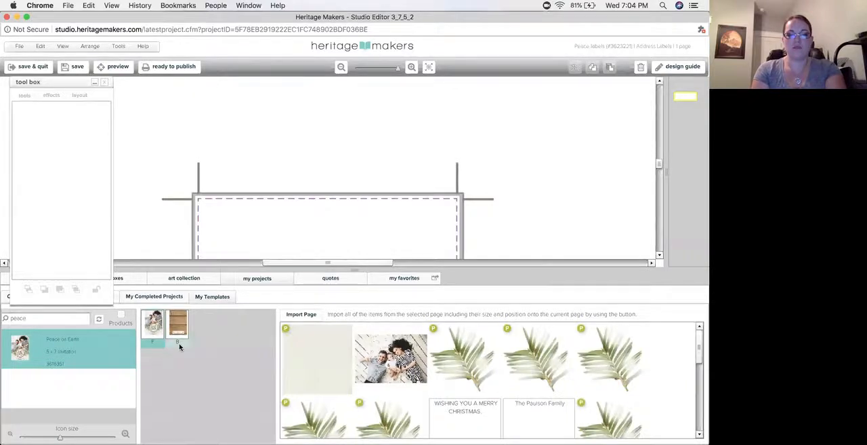
# Place the cream background paper on the label, shrink it and center it so it covers the whole label
pyautogui.click(428, 66)
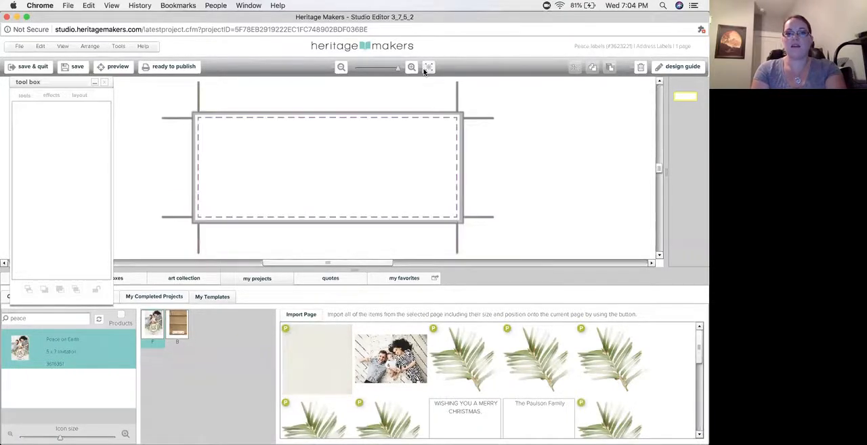
pyautogui.moveTo(313, 348); pyautogui.dragTo(269, 173)
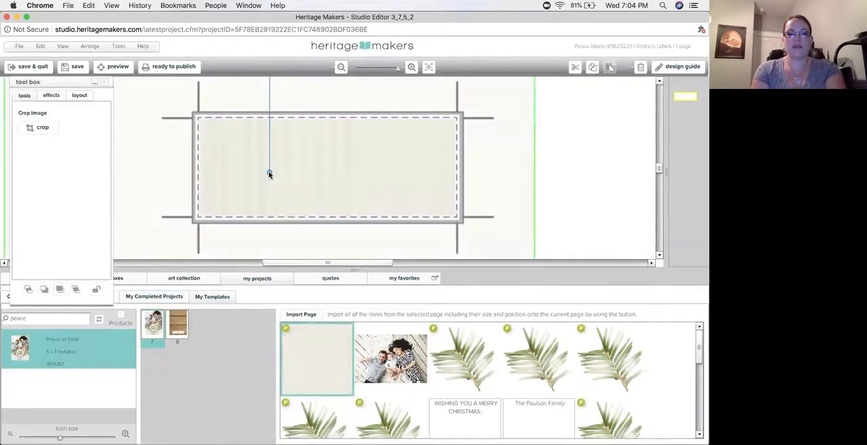
pyautogui.moveTo(535, 181); pyautogui.dragTo(301, 202)
pyautogui.moveTo(249, 195); pyautogui.dragTo(425, 175)
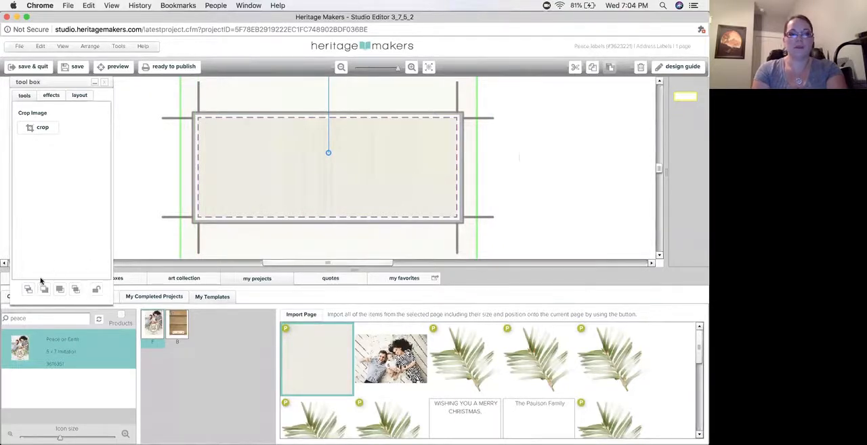
pyautogui.click(131, 230)
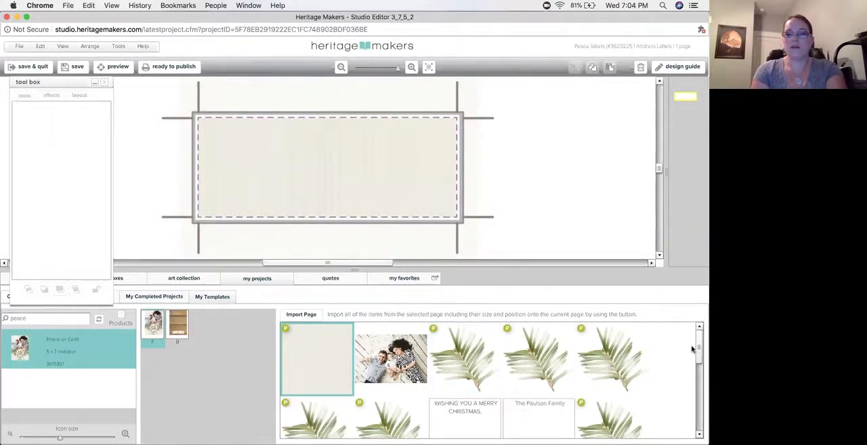
# Add the template's script family-name text to the label and resize and position it in the upper right area
pyautogui.moveTo(700, 364); pyautogui.dragTo(700, 372)
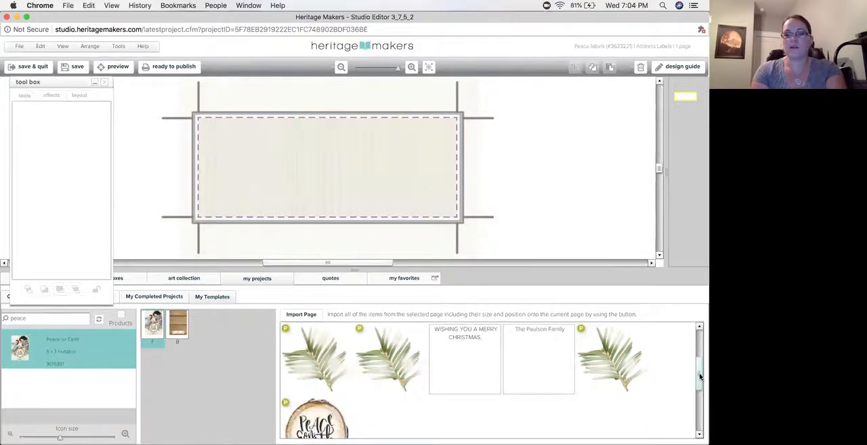
pyautogui.press('space')
pyautogui.press('space')
pyautogui.moveTo(549, 324); pyautogui.dragTo(318, 130)
pyautogui.moveTo(542, 146); pyautogui.dragTo(523, 159)
pyautogui.moveTo(412, 136); pyautogui.dragTo(342, 122)
pyautogui.moveTo(251, 148); pyautogui.dragTo(286, 145)
pyautogui.moveTo(354, 143); pyautogui.dragTo(341, 146)
# Add the WISHING YOU A MERRY CHRISTMAS text box below the family name and replace its text with the two-line mailing address
pyautogui.moveTo(472, 364); pyautogui.dragTo(347, 186)
pyautogui.moveTo(477, 209); pyautogui.dragTo(400, 176)
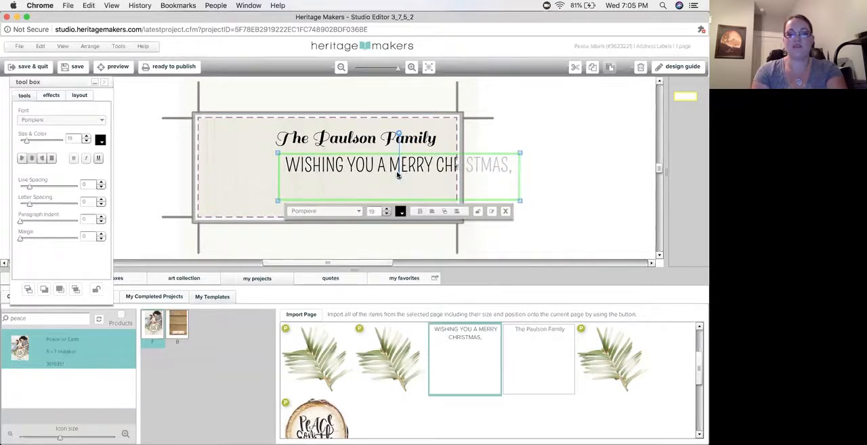
pyautogui.doubleClick(398, 175)
pyautogui.hotkey('ctrl', 'a')
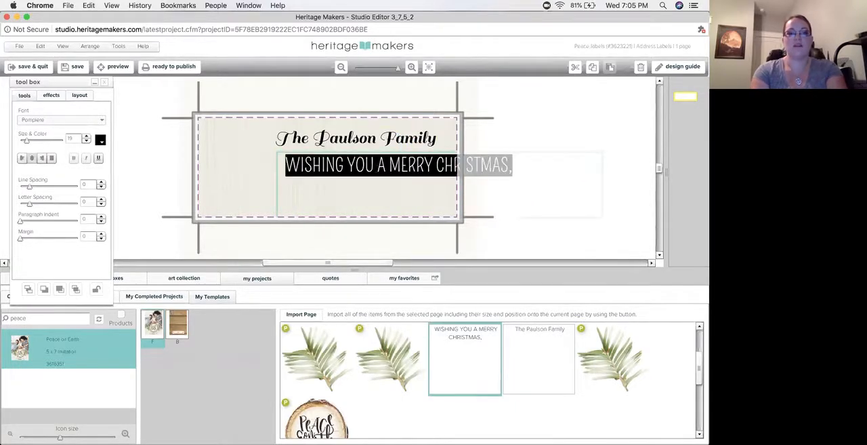
pyautogui.write('12345')
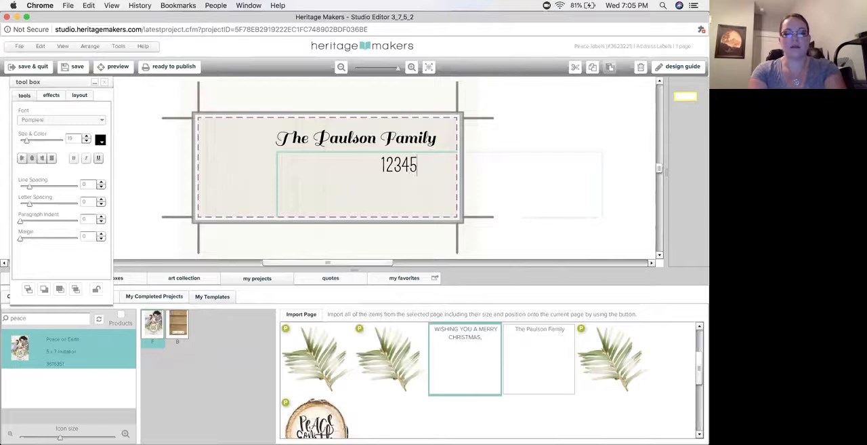
pyautogui.write(' C')
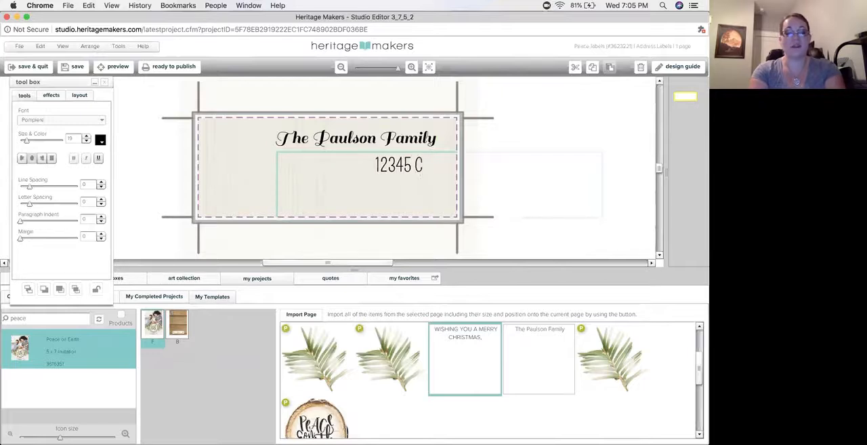
pyautogui.write('hristmas Wa')
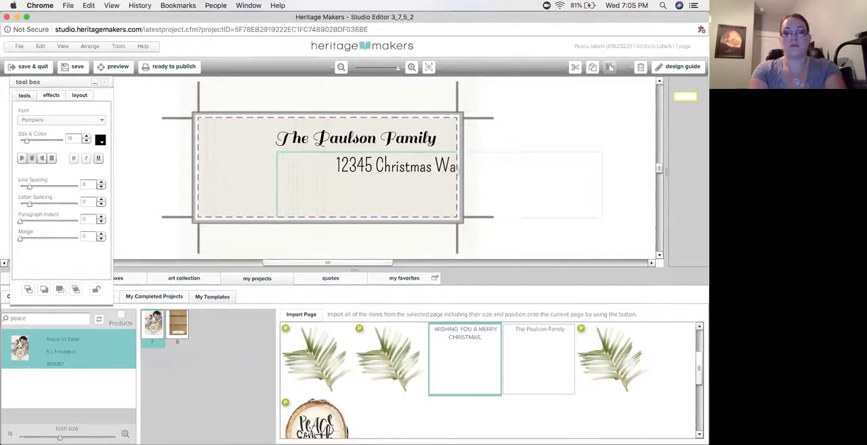
pyautogui.press('Return')
pyautogui.write('Anaheim,')
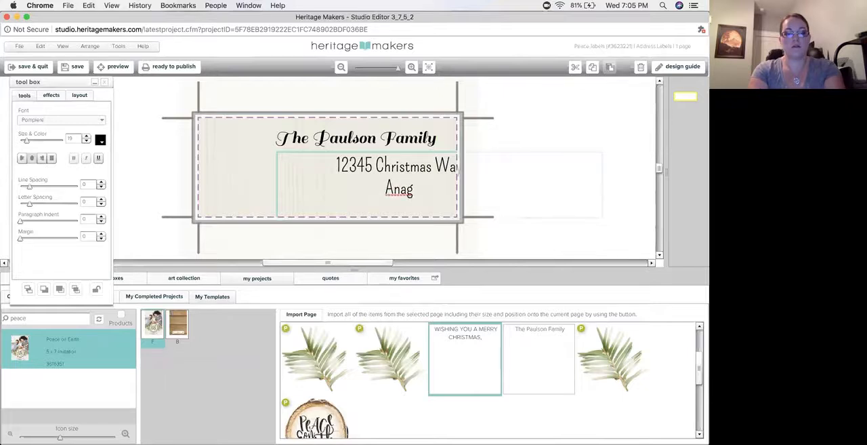
pyautogui.write(' CA 12345')
# Narrow the address text box so it fits inside the label beneath the family name
pyautogui.click(502, 109)
pyautogui.click(424, 183)
pyautogui.moveTo(518, 185); pyautogui.dragTo(391, 183)
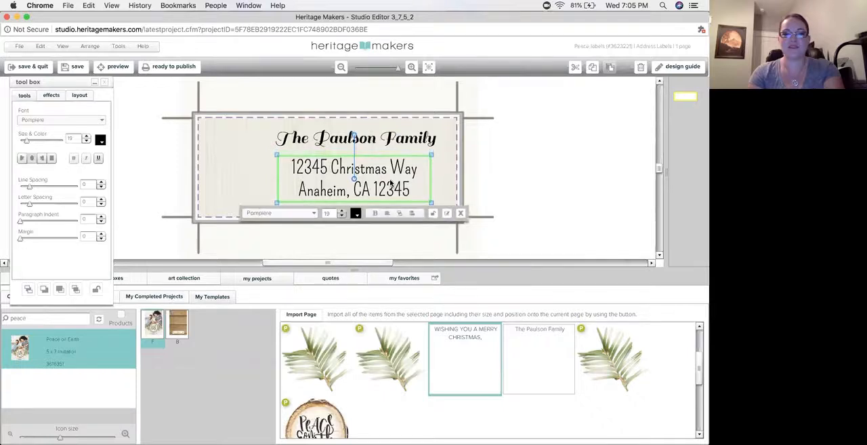
# Center-align the family-name and address text boxes with each other and nudge the pair to about X 0.75, Y 0.11 inches
pyautogui.keyDown('shift'); pyautogui.click(378, 142); pyautogui.keyUp('shift')
pyautogui.click(34, 278)
pyautogui.click(35, 241)
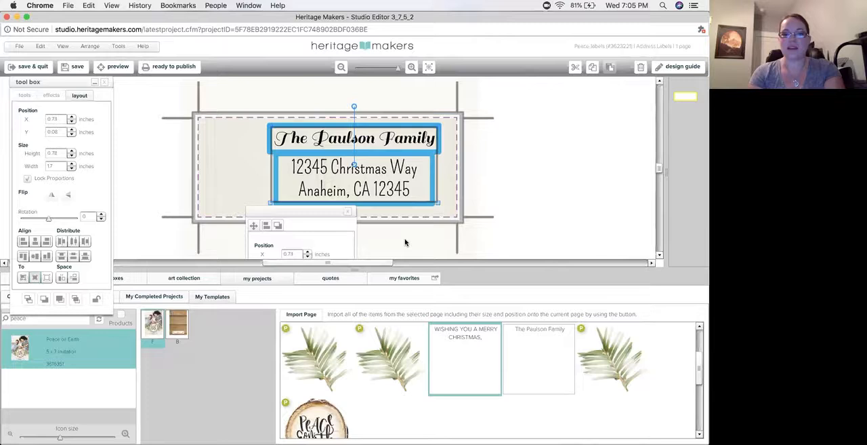
pyautogui.moveTo(394, 174); pyautogui.dragTo(397, 177)
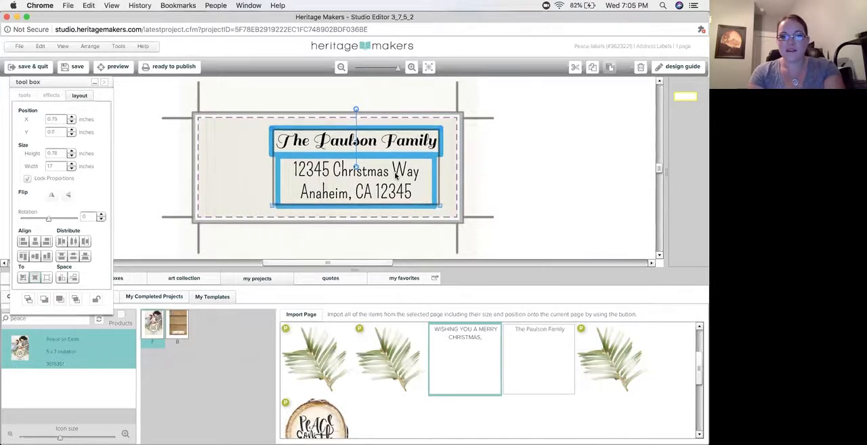
pyautogui.click(546, 167)
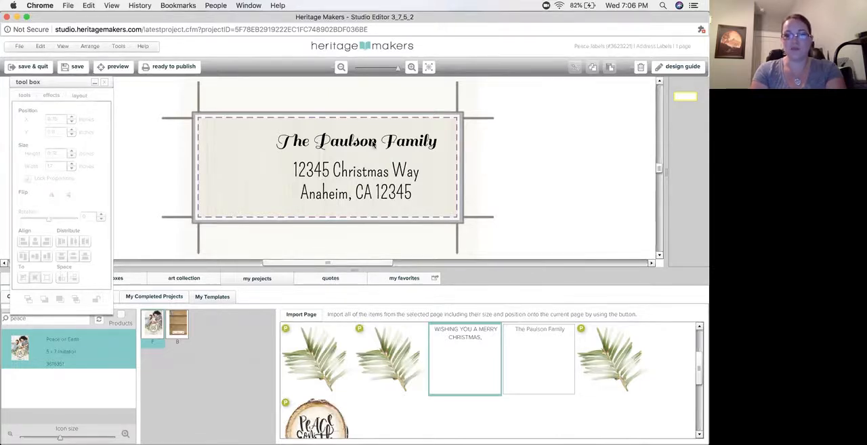
pyautogui.click(394, 141)
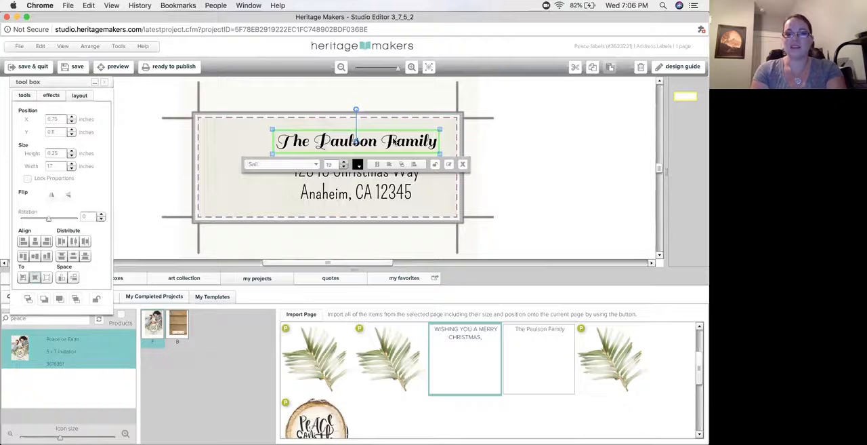
pyautogui.click(376, 190)
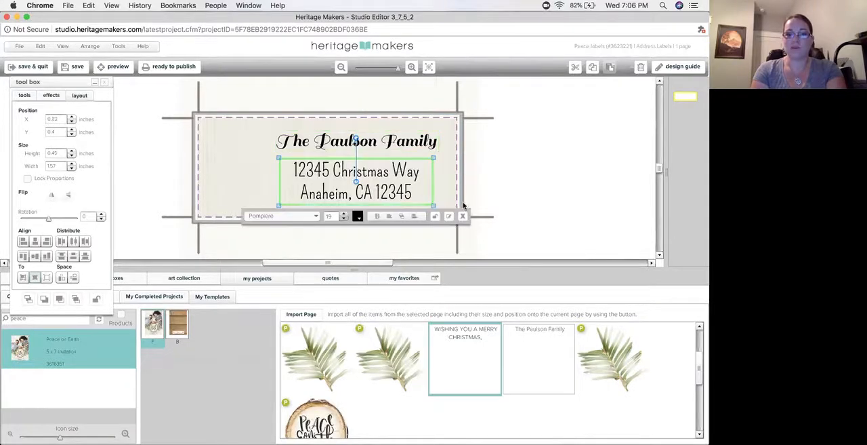
pyautogui.click(482, 186)
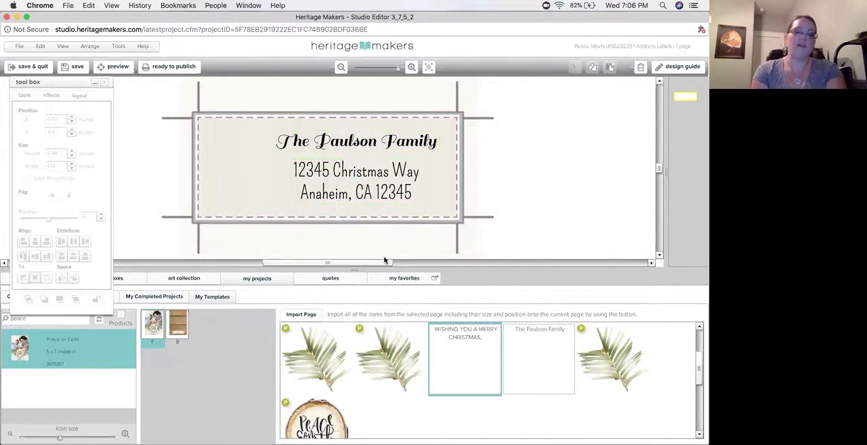
# Add the template's Peace on Earth wood-slice art to the left end of the label and shrink it to fit beside the text
pyautogui.moveTo(316, 416); pyautogui.dragTo(269, 152)
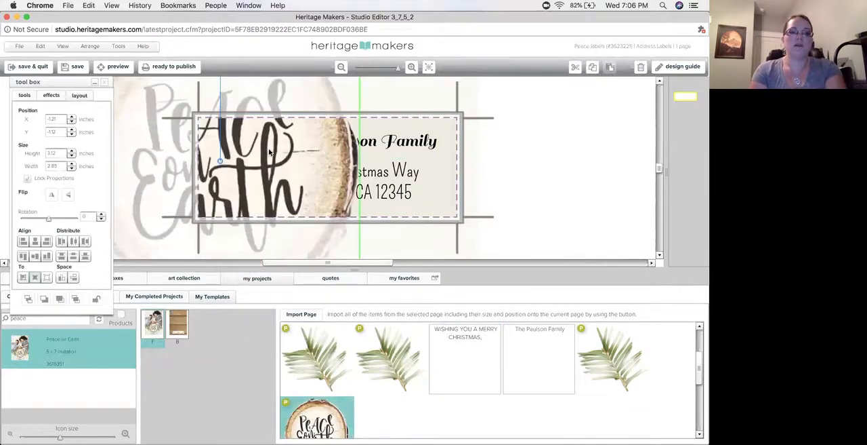
pyautogui.moveTo(360, 171); pyautogui.dragTo(257, 176)
# Add a greenery sprig in the label's upper left corner, shrink it to about 0.84 inches wide and send it behind the wood slice
pyautogui.moveTo(317, 358); pyautogui.dragTo(230, 161)
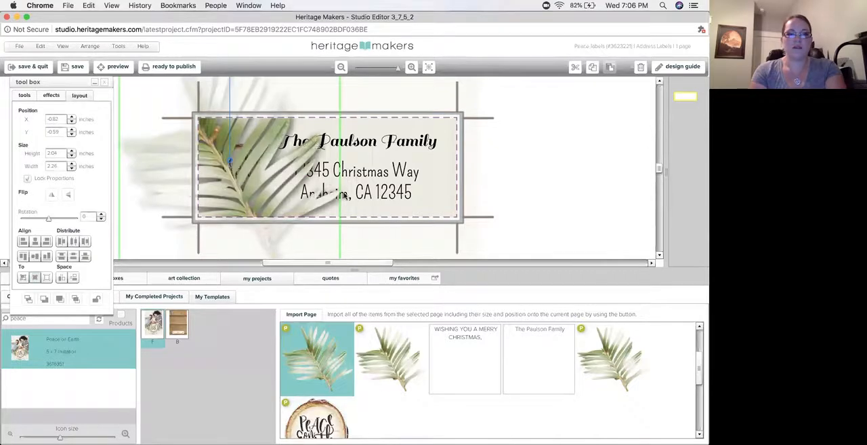
pyautogui.moveTo(341, 193); pyautogui.dragTo(207, 137)
pyautogui.moveTo(247, 167); pyautogui.dragTo(255, 174)
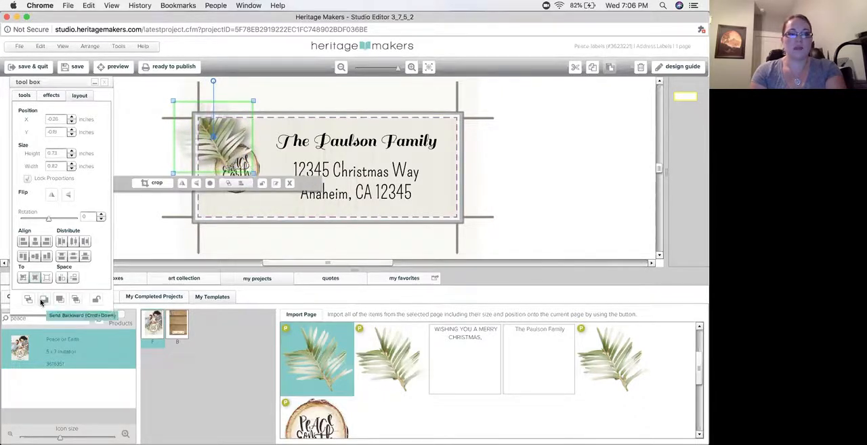
pyautogui.click(43, 298)
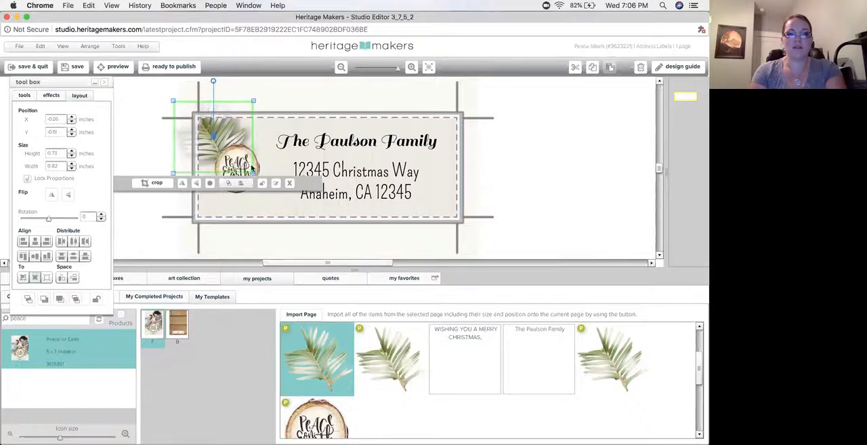
pyautogui.moveTo(254, 173); pyautogui.dragTo(256, 176)
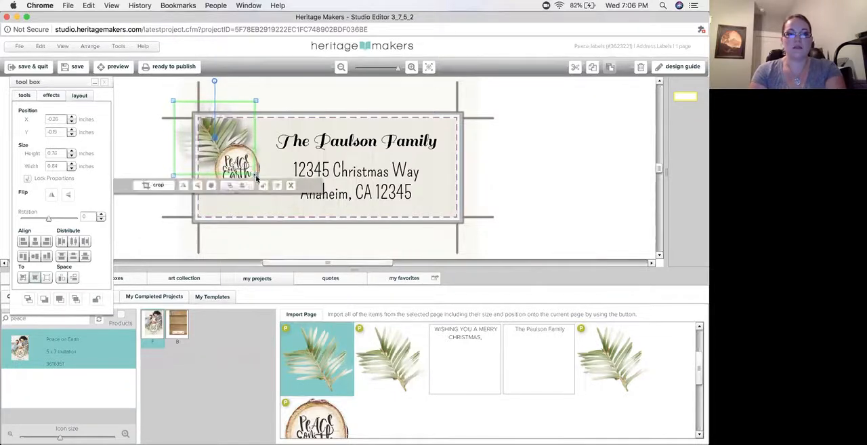
# Duplicate the greenery sprig, rotate a copy to about 331 degrees in the label's lower left corner and send it behind the wood slice
pyautogui.click(593, 69)
pyautogui.click(610, 69)
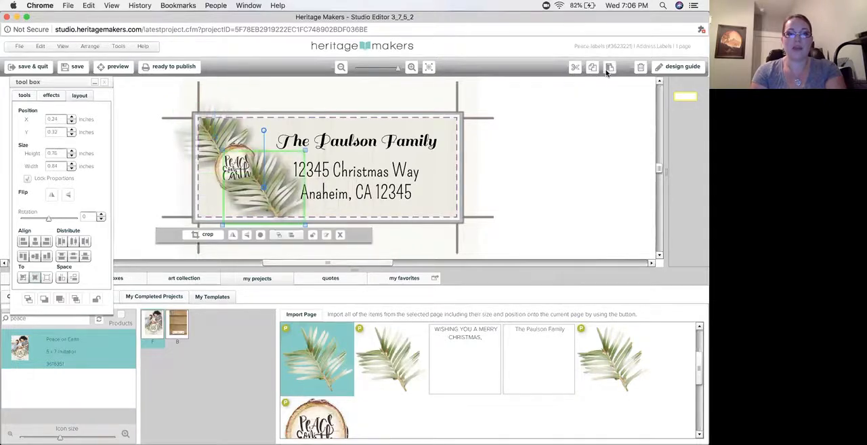
pyautogui.moveTo(267, 193); pyautogui.dragTo(218, 192)
pyautogui.moveTo(215, 132); pyautogui.dragTo(181, 130)
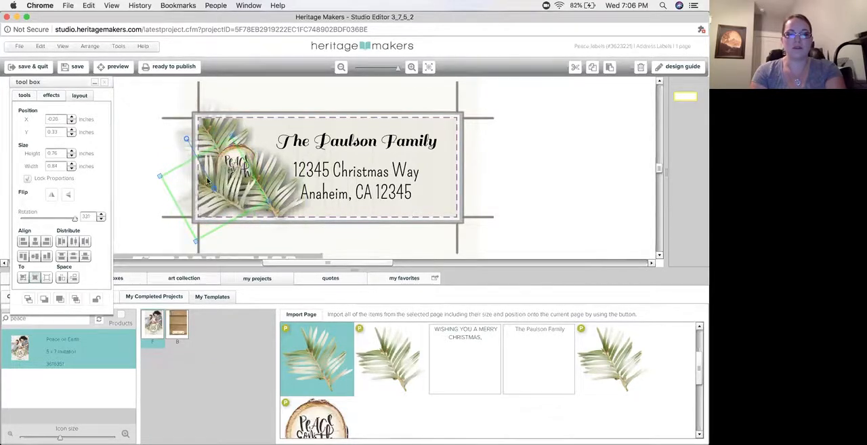
pyautogui.moveTo(224, 191); pyautogui.dragTo(217, 190)
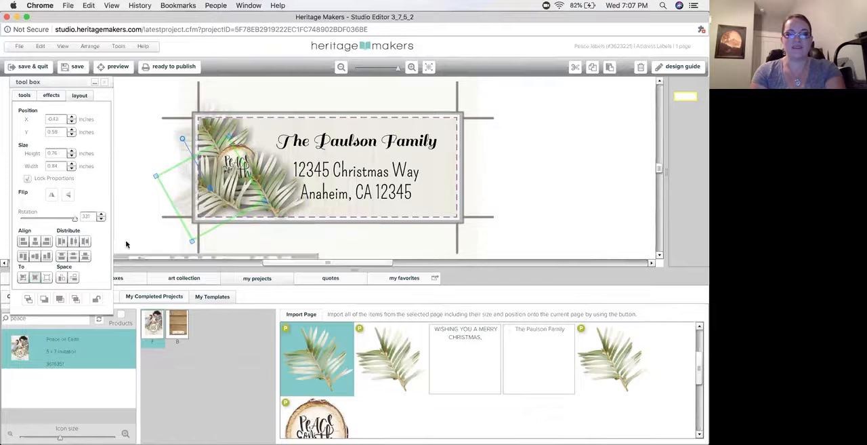
pyautogui.click(45, 299)
pyautogui.click(46, 301)
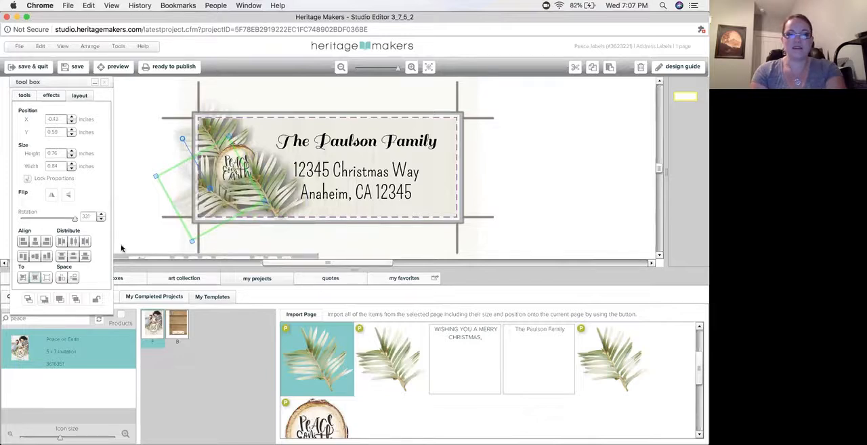
# Rotate the other greenery copy to about 19 degrees, place it at the lower right of the wood slice and layer it behind the slice
pyautogui.click(244, 195)
pyautogui.moveTo(263, 131); pyautogui.dragTo(282, 135)
pyautogui.moveTo(265, 187); pyautogui.dragTo(256, 196)
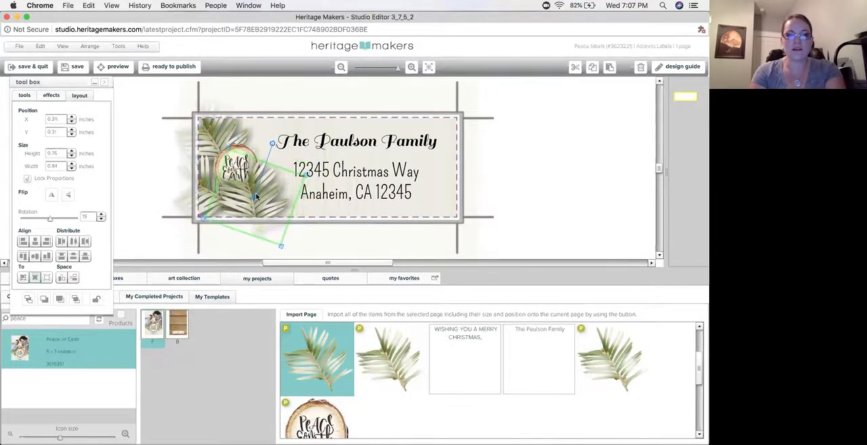
pyautogui.click(44, 300)
pyautogui.click(47, 300)
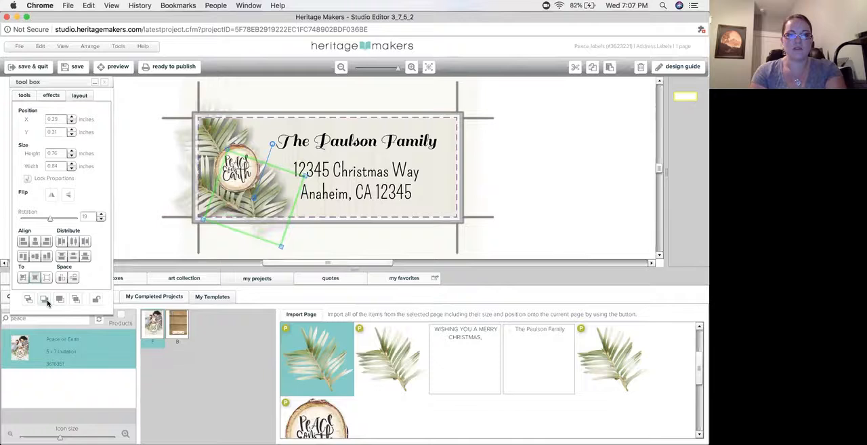
pyautogui.click(62, 300)
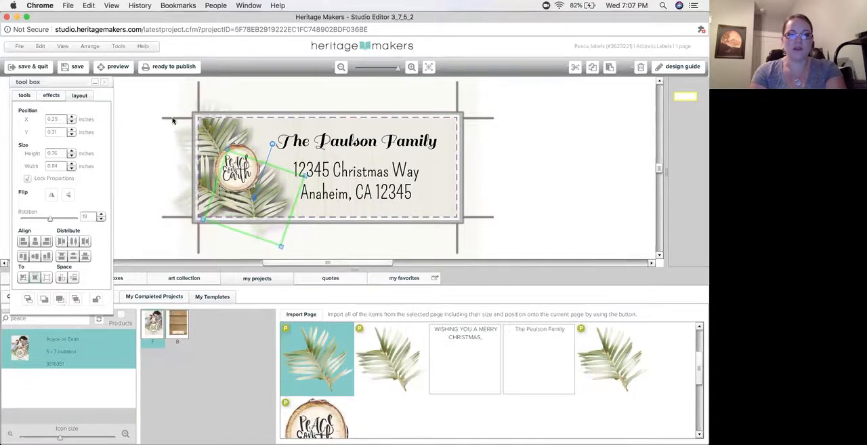
pyautogui.click(160, 150)
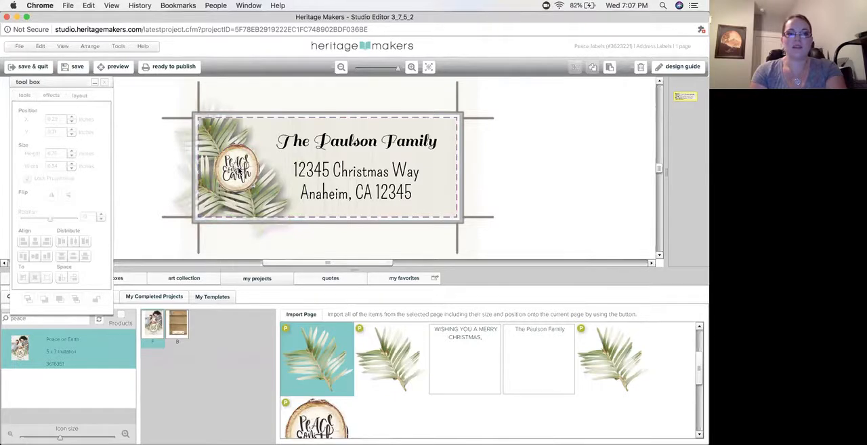
# Enlarge the Peace on Earth wood slice to about 0.53 by 0.58 inches over the greenery
pyautogui.click(242, 169)
pyautogui.moveTo(259, 171)
pyautogui.mouseDown()
pyautogui.moveTo(269, 176)
pyautogui.moveTo(245, 171)
pyautogui.mouseUp()
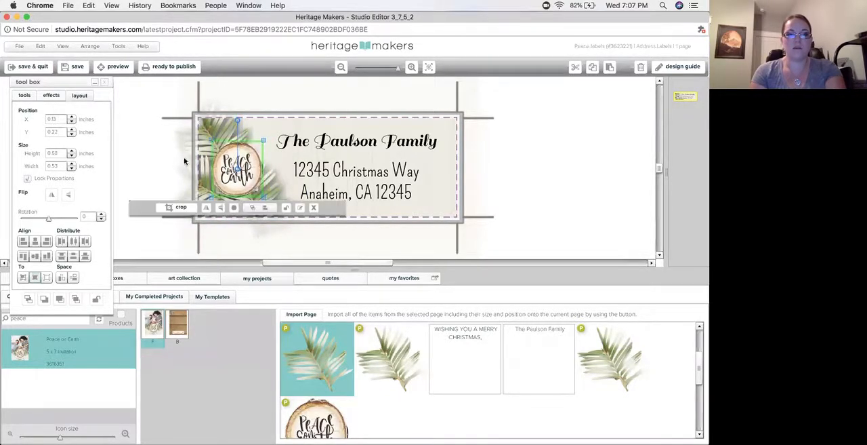
pyautogui.click(161, 161)
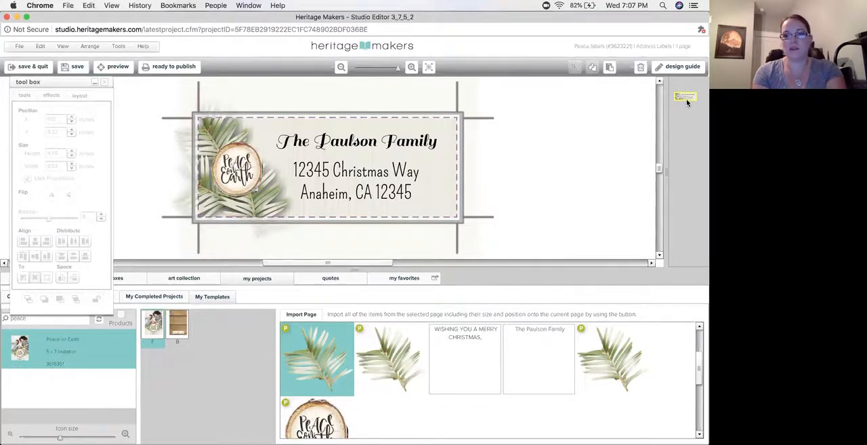
# Close the label editor and open the Peace mug project from the projects in progress
pyautogui.click(6, 19)
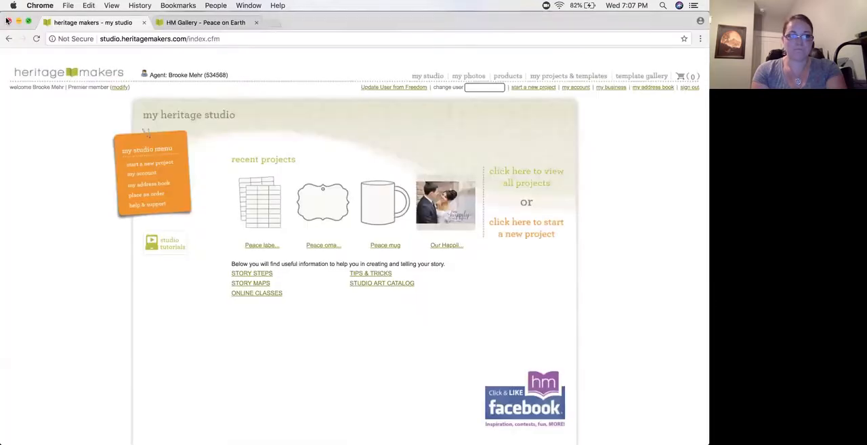
pyautogui.click(568, 76)
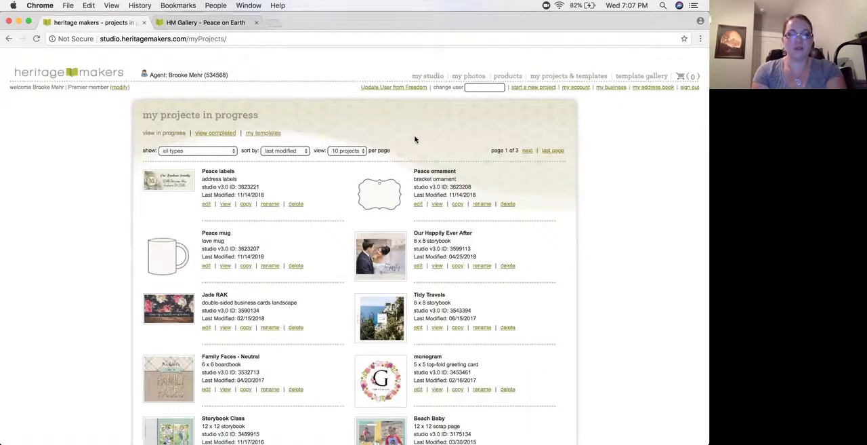
pyautogui.click(158, 258)
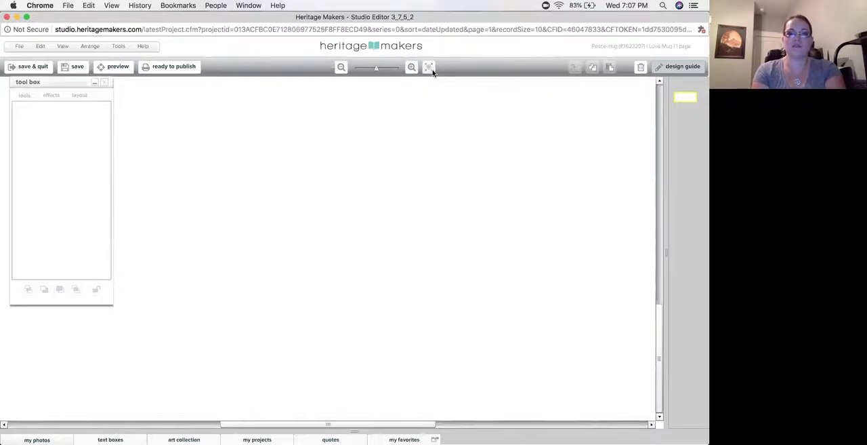
# Search the saved templates for "peace" and show the items on the front page of the Peace on Earth 5 x 7 invitation
pyautogui.click(412, 67)
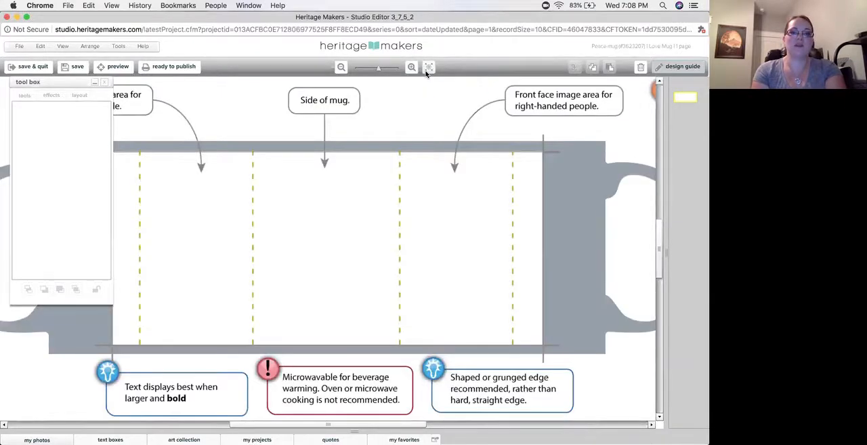
pyautogui.click(428, 69)
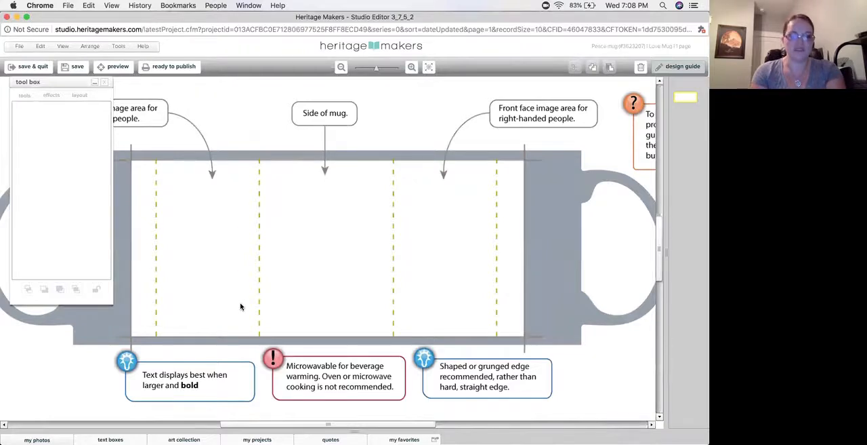
pyautogui.click(266, 435)
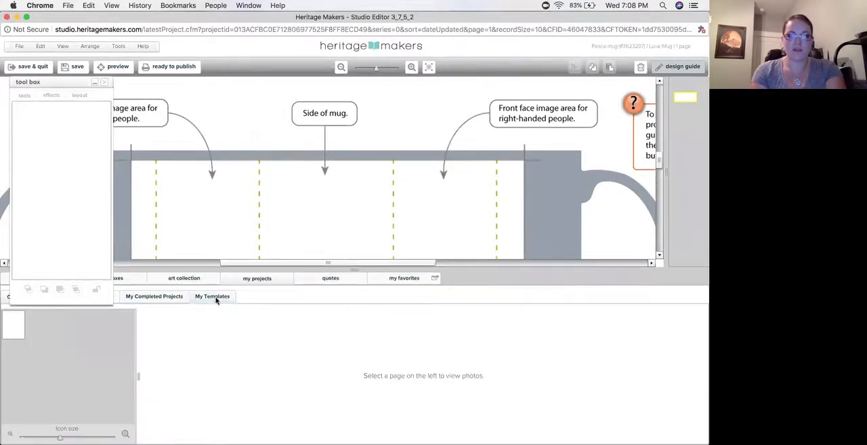
pyautogui.click(215, 298)
pyautogui.click(61, 316)
pyautogui.write('peace')
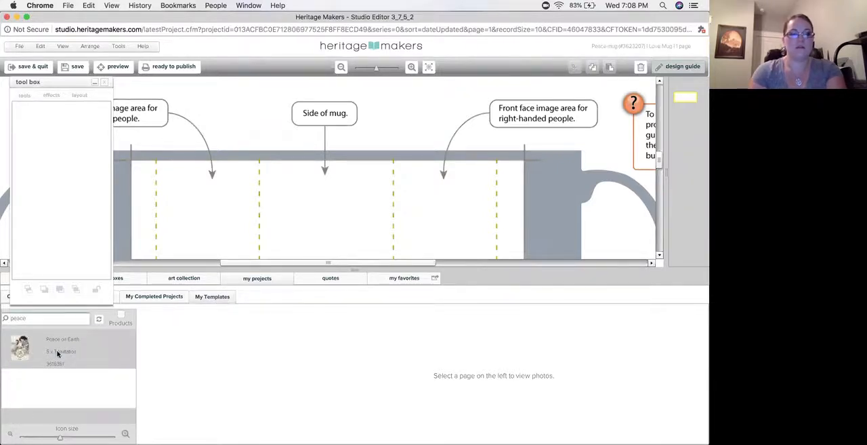
pyautogui.click(58, 353)
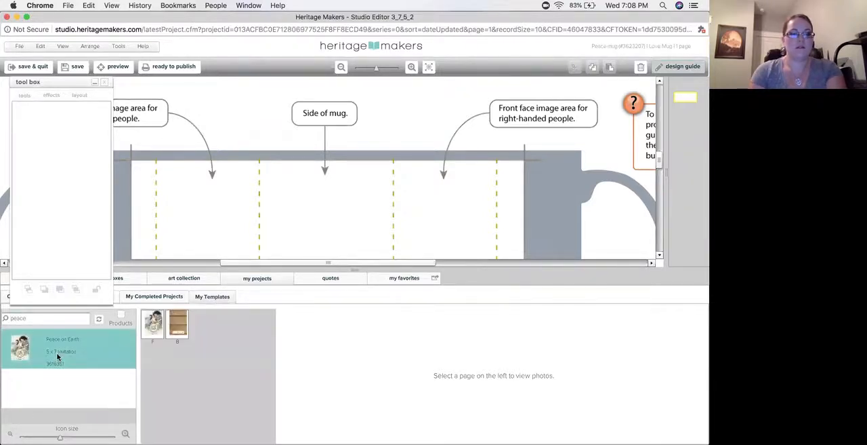
pyautogui.click(154, 323)
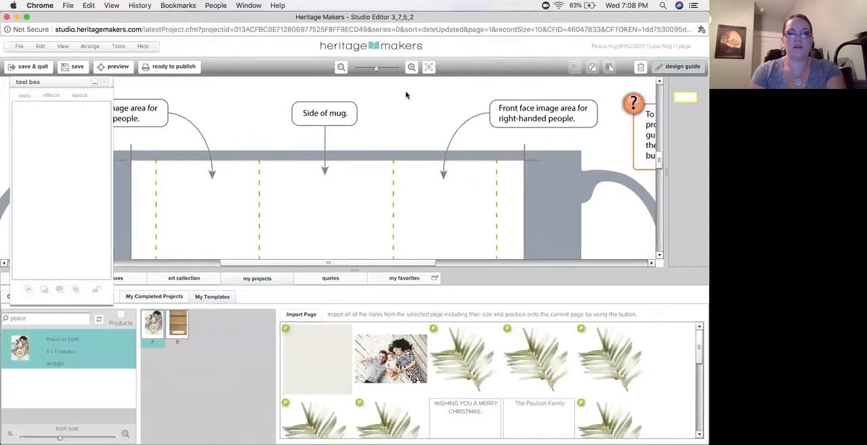
# Import the entire front page of the Peace on Earth template onto the mug and confirm the import
pyautogui.click(430, 67)
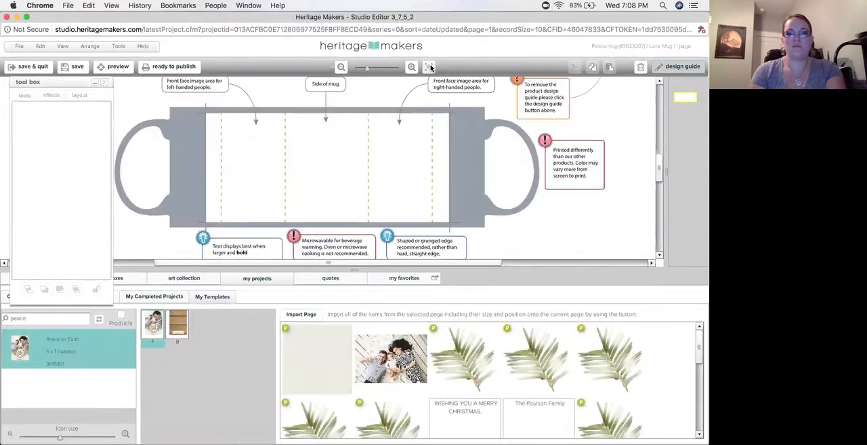
pyautogui.click(301, 315)
pyautogui.click(335, 280)
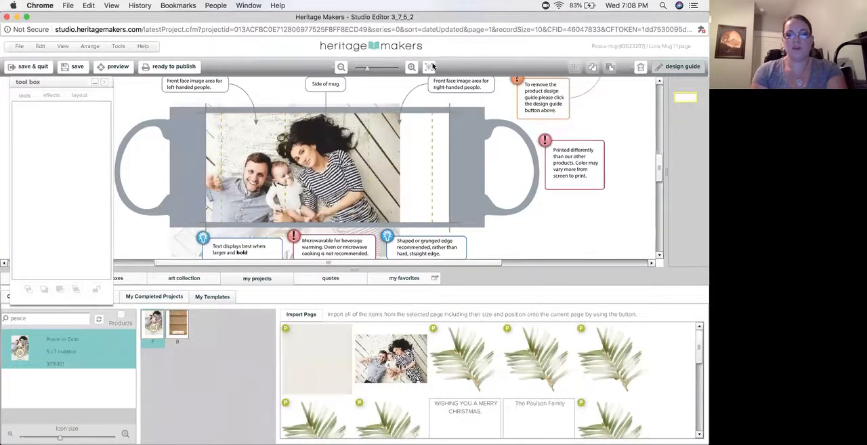
# Collapse the project library and unlock the imported family photo on the mug
pyautogui.click(408, 274)
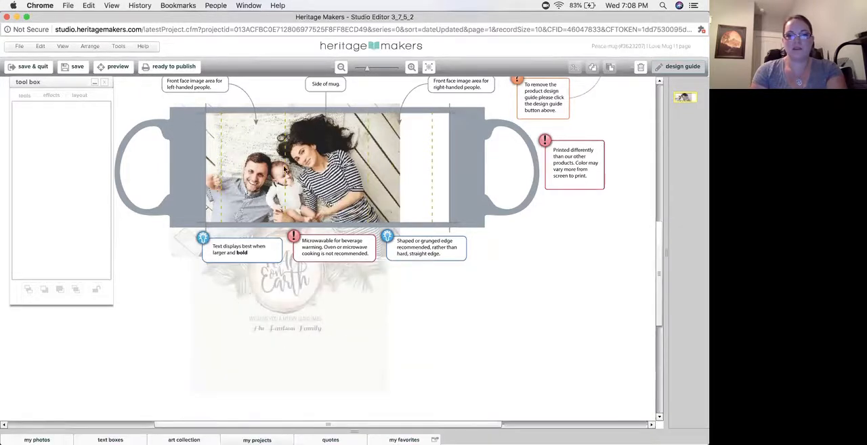
pyautogui.click(369, 154)
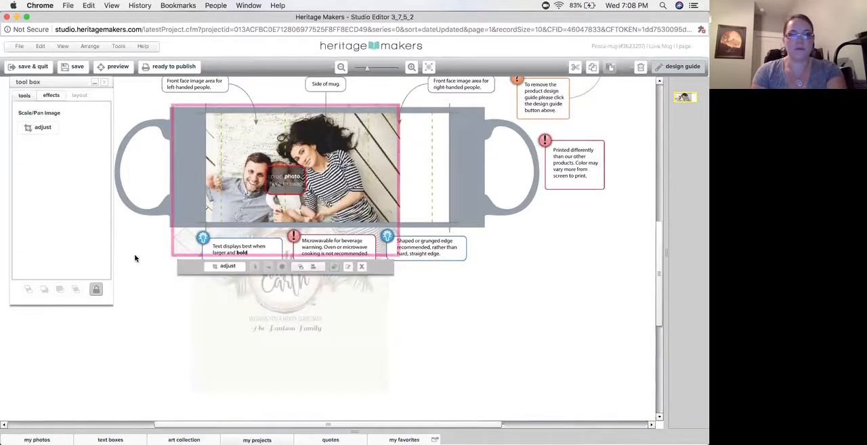
pyautogui.click(97, 289)
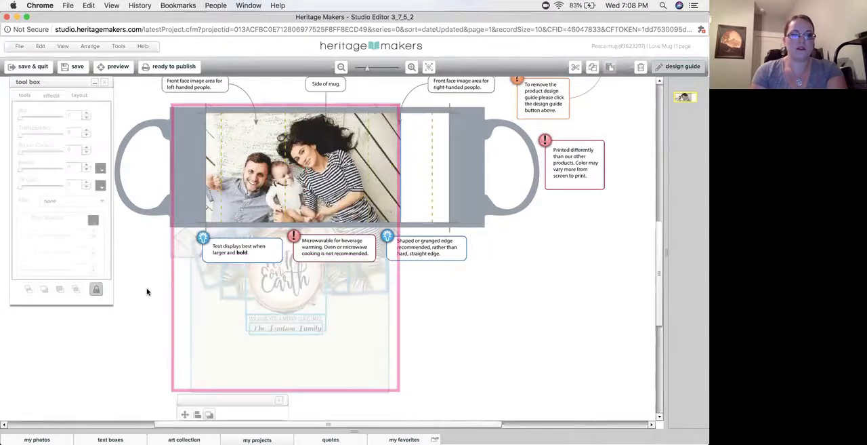
# Shrink the family photo to about 5.59 by 3.73 inches and move it to the right side of the mug's print area
pyautogui.click(97, 291)
pyautogui.click(175, 254)
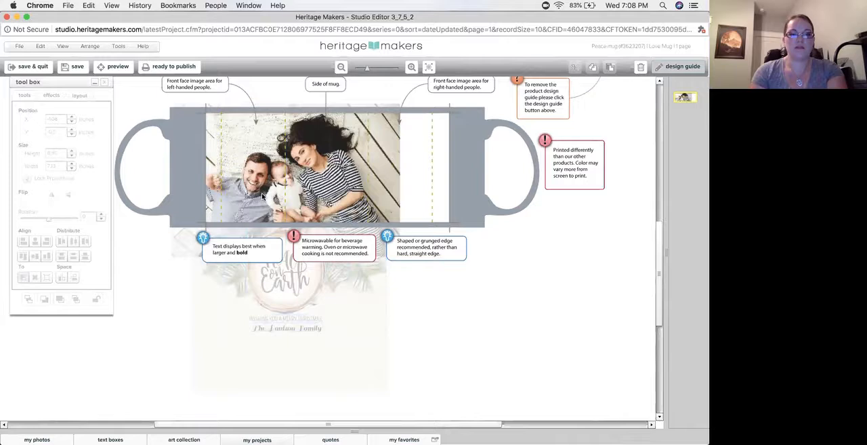
pyautogui.moveTo(171, 256); pyautogui.dragTo(223, 224)
pyautogui.moveTo(273, 183); pyautogui.dragTo(328, 189)
pyautogui.click(346, 283)
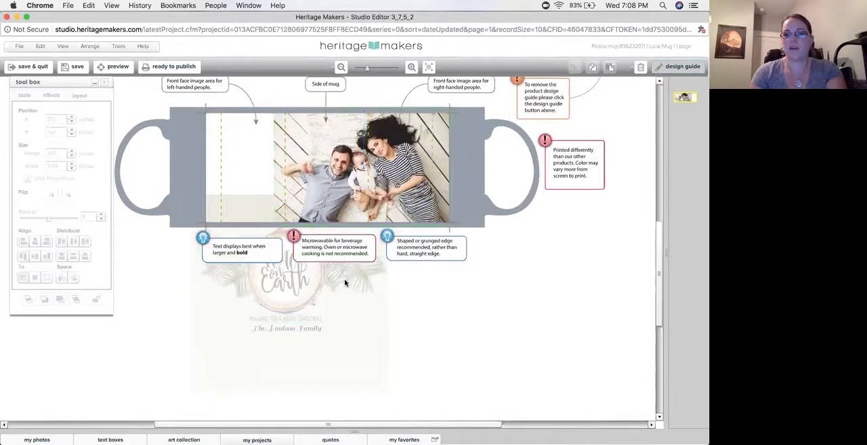
# Send the family photo behind the other imported elements on the mug
pyautogui.click(365, 343)
pyautogui.click(402, 122)
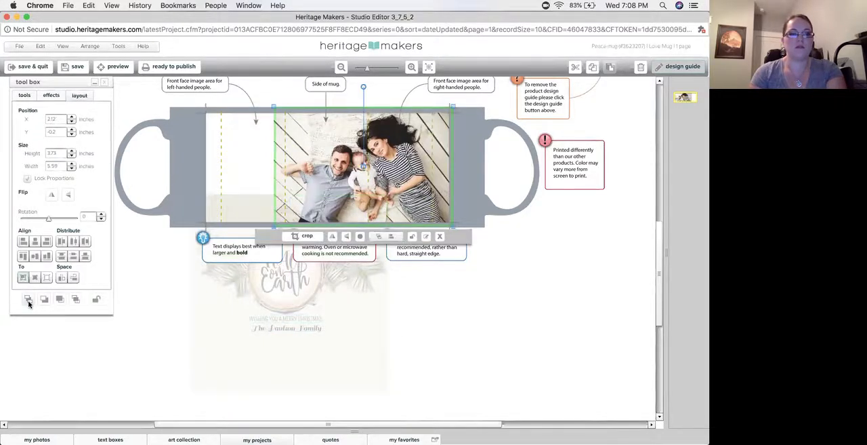
pyautogui.click(32, 301)
# Shrink the beige background paper to about 3.82 inches square and place it over the mug's left side, overlapping the photo's edge
pyautogui.click(359, 370)
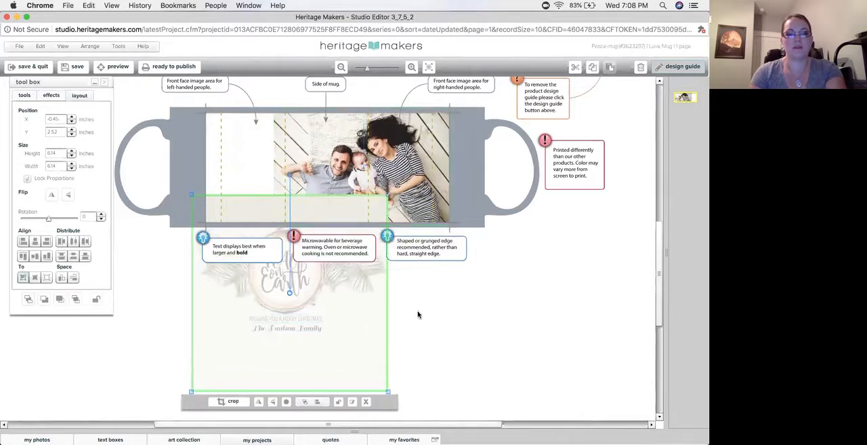
pyautogui.moveTo(388, 362); pyautogui.dragTo(318, 358)
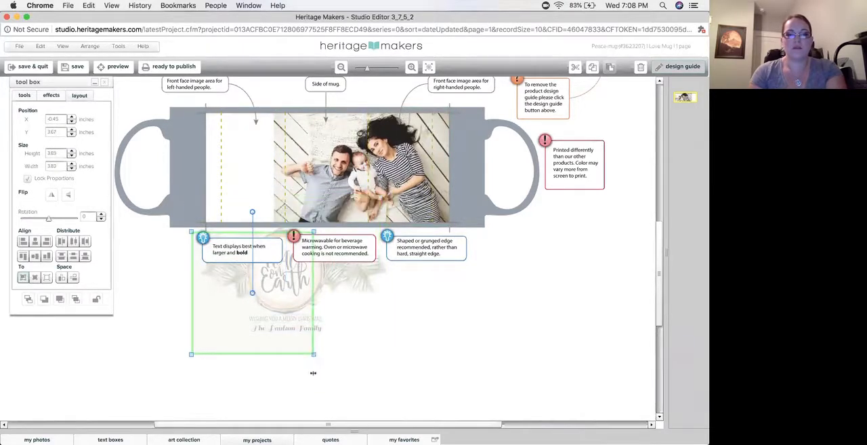
pyautogui.moveTo(237, 344); pyautogui.dragTo(222, 223)
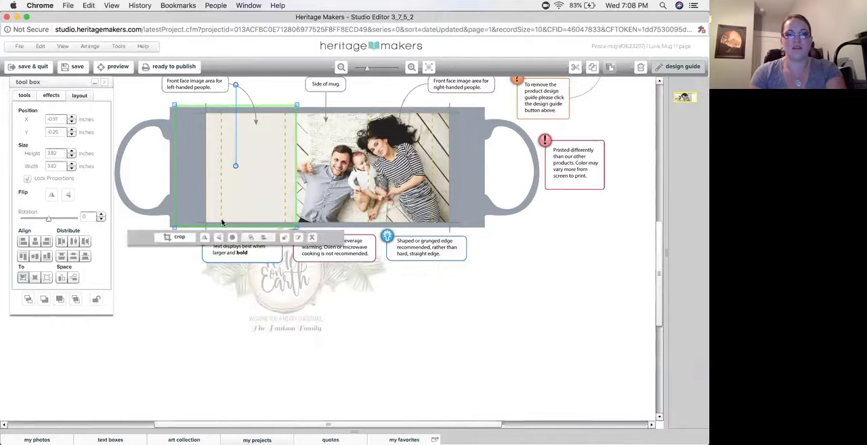
pyautogui.click(431, 356)
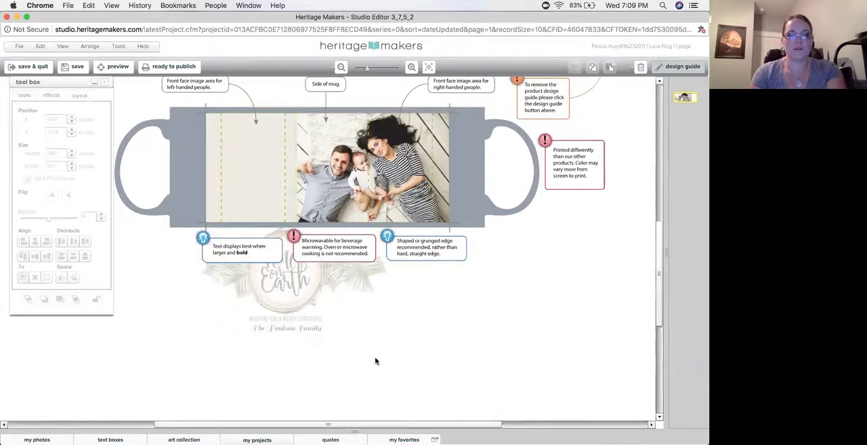
pyautogui.moveTo(414, 294); pyautogui.dragTo(193, 254)
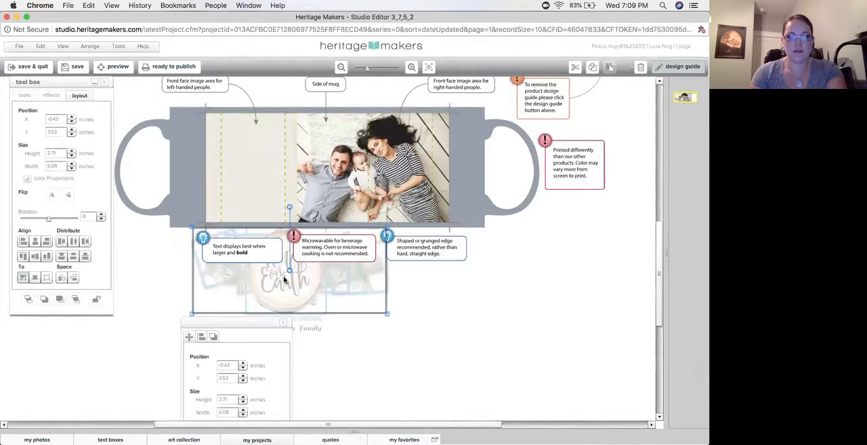
pyautogui.moveTo(268, 230); pyautogui.dragTo(257, 164)
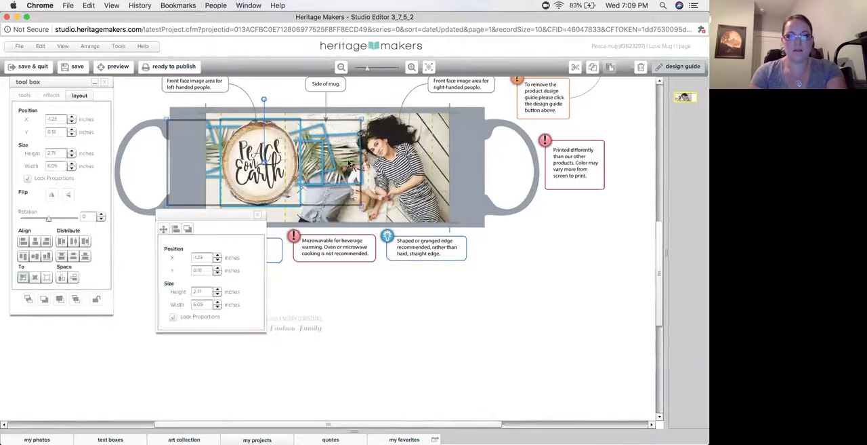
pyautogui.moveTo(361, 166); pyautogui.dragTo(297, 171)
pyautogui.press('super+z')
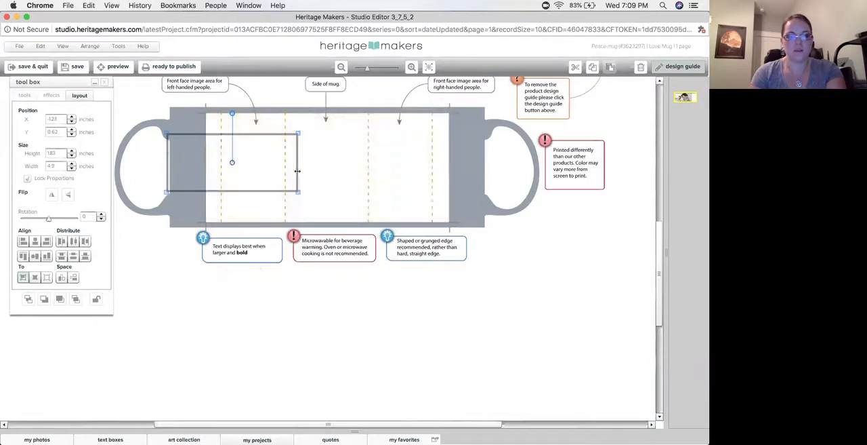
pyautogui.press('super+z')
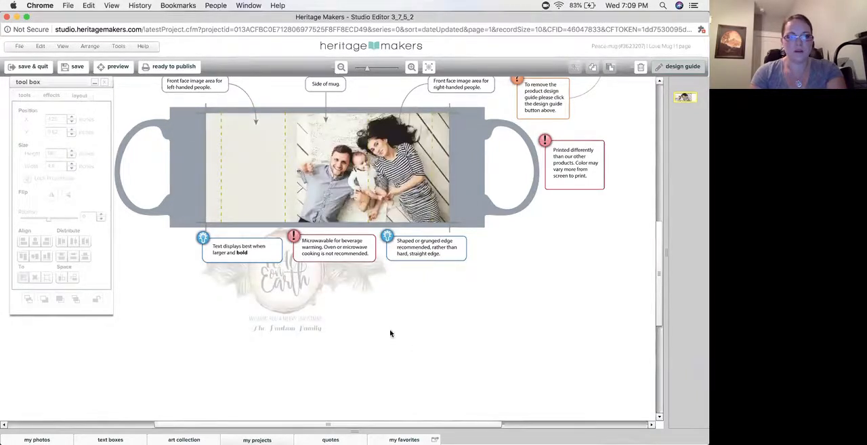
# Move the Peace on Earth wood slice and greenery together onto the beige area and resize the group to about 3.6 by 1.6 inches
pyautogui.moveTo(405, 298); pyautogui.dragTo(189, 244)
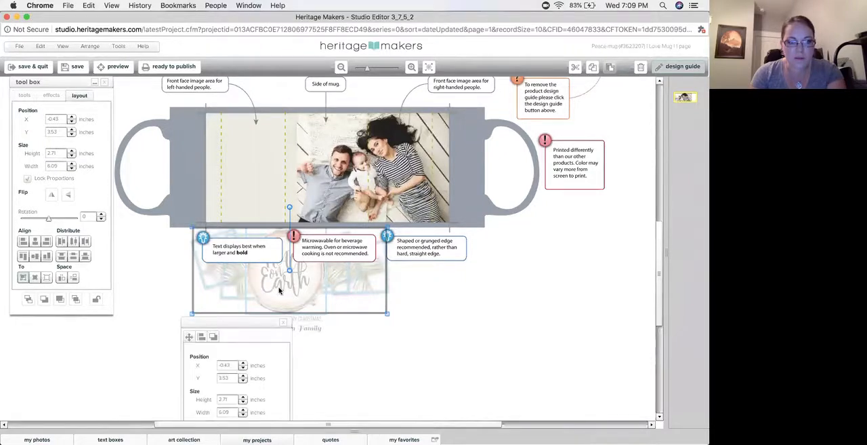
pyautogui.moveTo(279, 291); pyautogui.dragTo(263, 177)
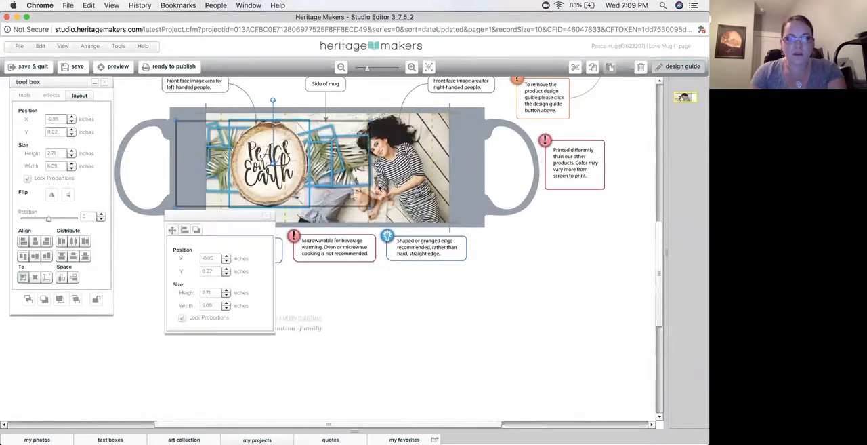
pyautogui.moveTo(372, 182); pyautogui.dragTo(285, 186)
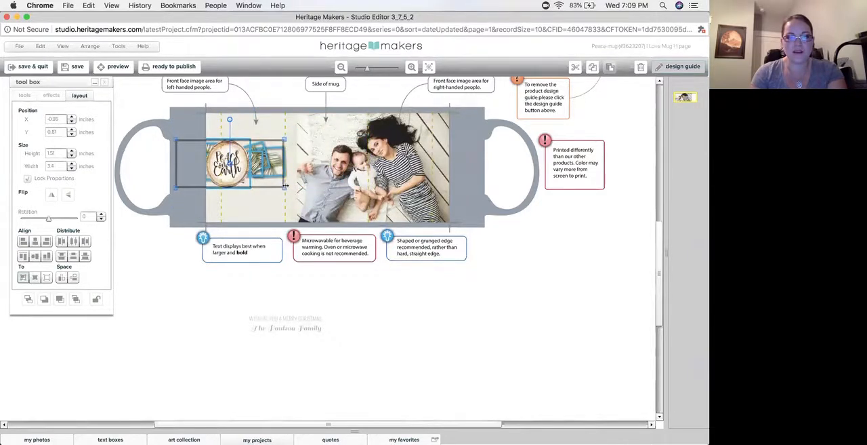
pyautogui.moveTo(226, 163); pyautogui.dragTo(252, 156)
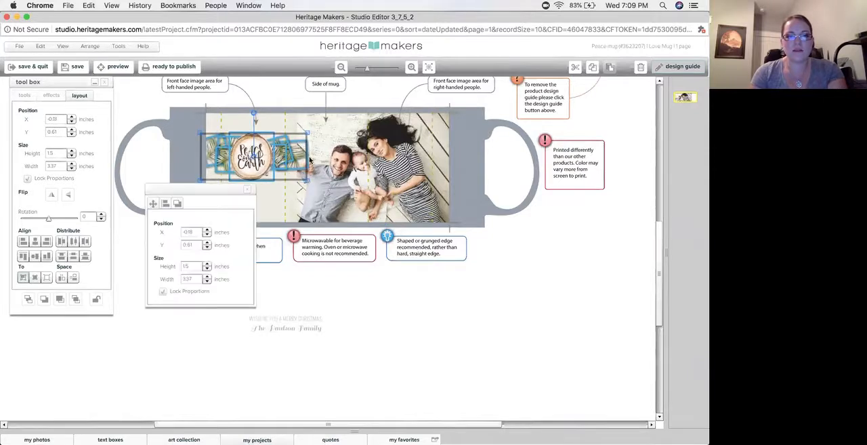
pyautogui.moveTo(307, 157); pyautogui.dragTo(316, 164)
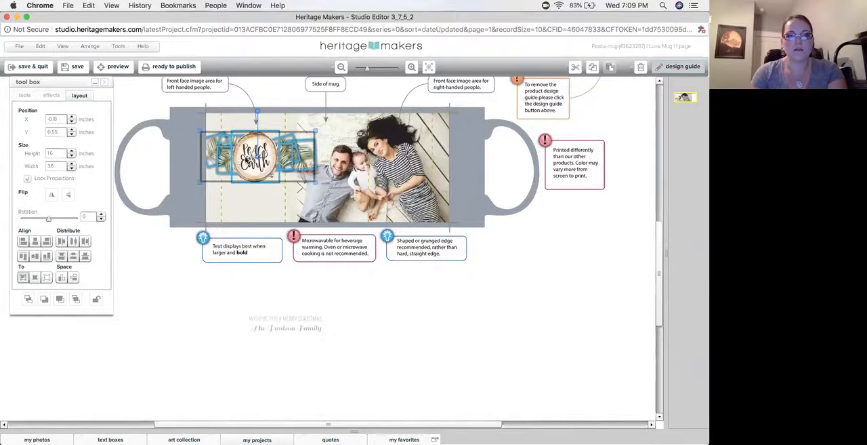
pyautogui.moveTo(256, 158); pyautogui.dragTo(255, 158)
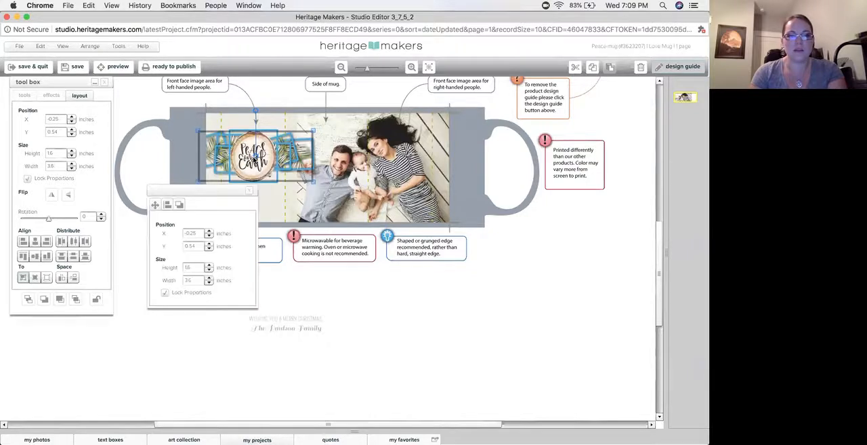
# Move the greenery on the wood slice's right side inward so it clears the family photo
pyautogui.click(293, 274)
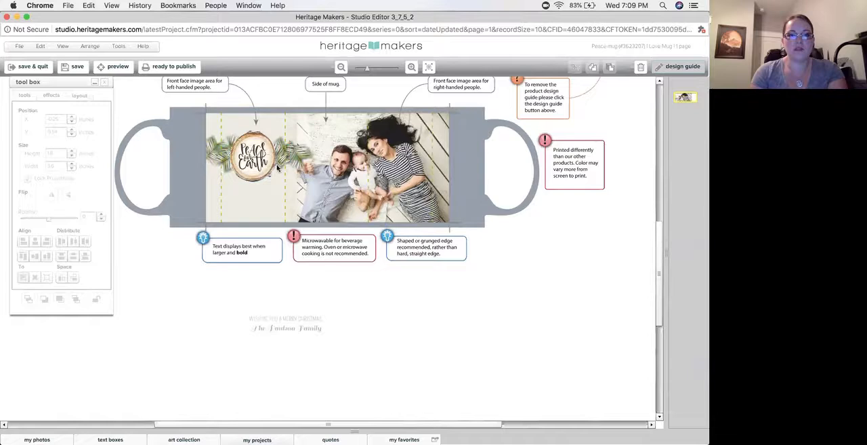
pyautogui.click(296, 158)
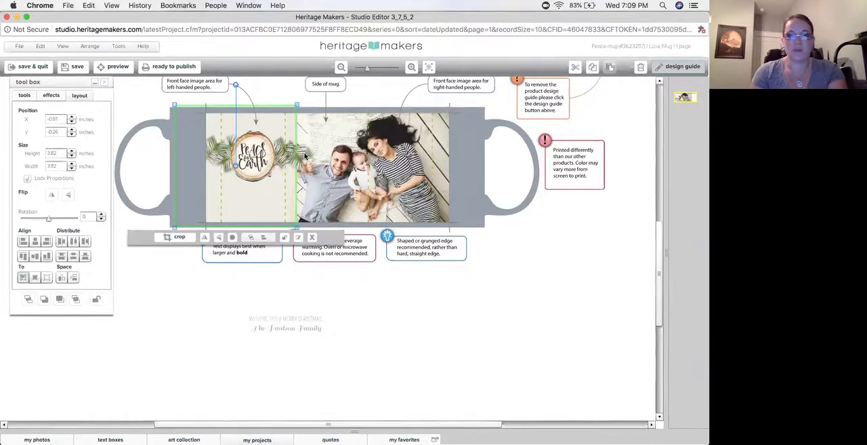
pyautogui.click(303, 153)
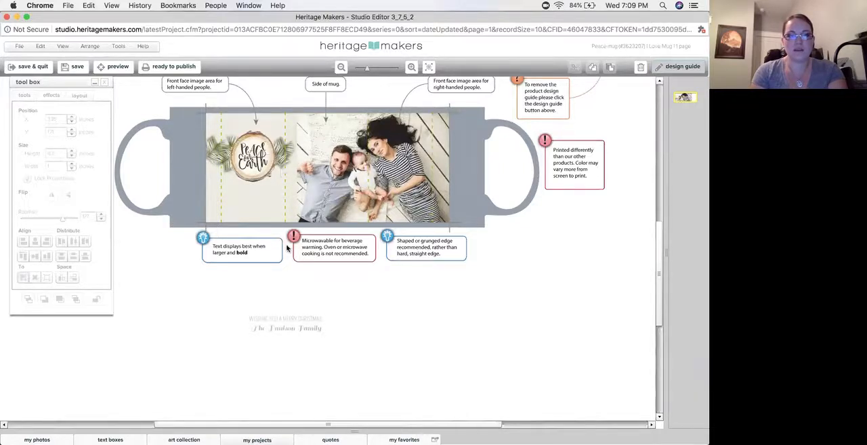
# Move the family name text below the wood slice and replace its wording with "Christmas 2018"
pyautogui.moveTo(301, 330); pyautogui.dragTo(265, 201)
pyautogui.doubleClick(266, 201)
pyautogui.press('super+a')
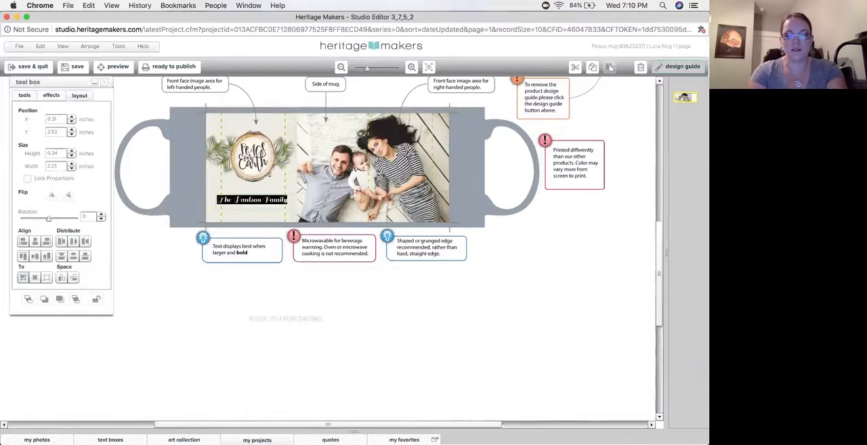
pyautogui.press('BackSpace')
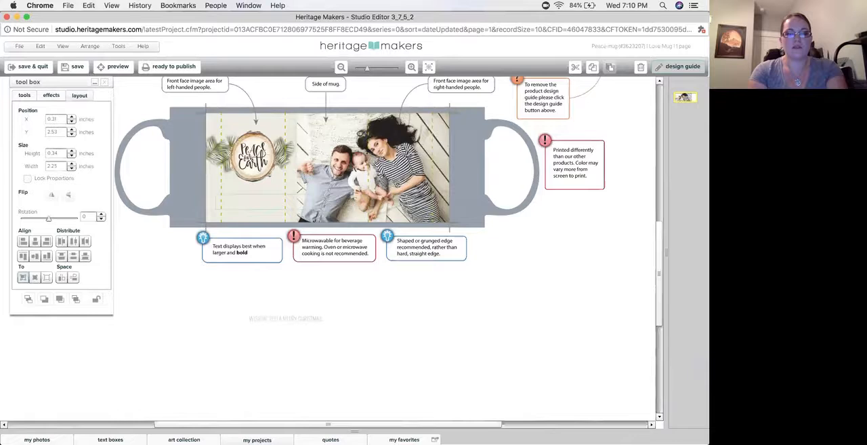
pyautogui.write('Christma')
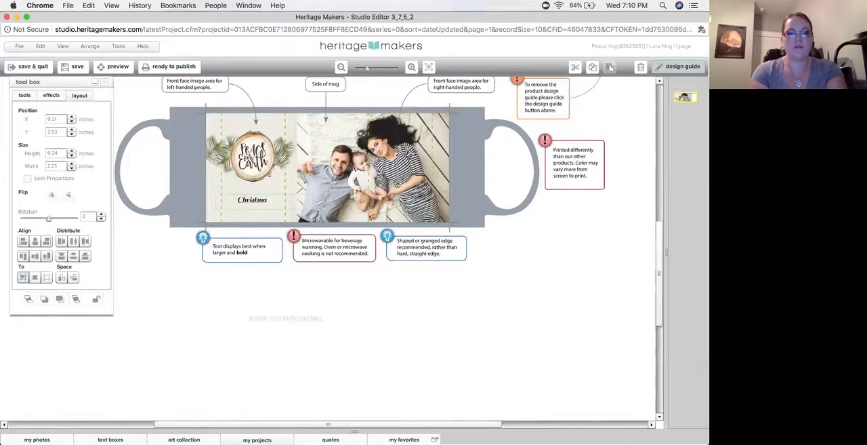
pyautogui.write('s 201')
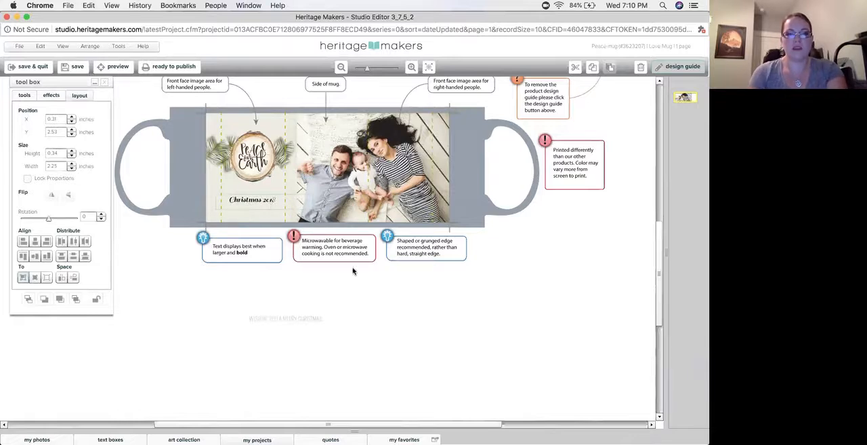
pyautogui.write('8')
pyautogui.click(308, 274)
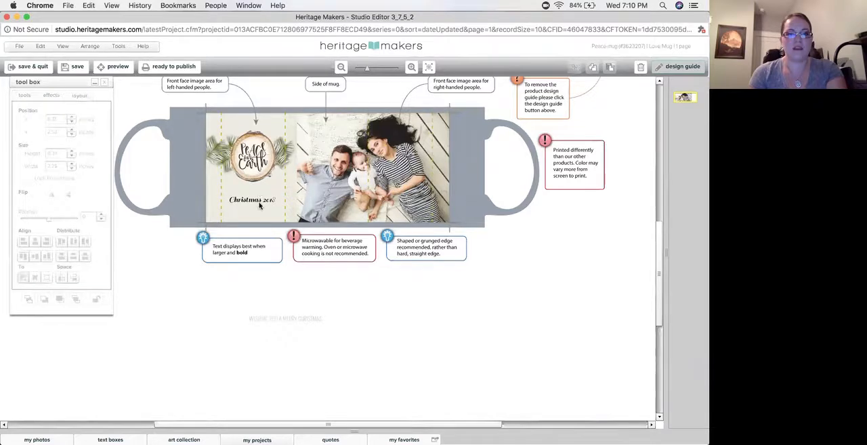
# Increase the font size of the "Christmas 2018" text to 30
pyautogui.click(255, 202)
pyautogui.click(238, 214)
pyautogui.click(238, 214)
pyautogui.click(238, 213)
pyautogui.click(239, 213)
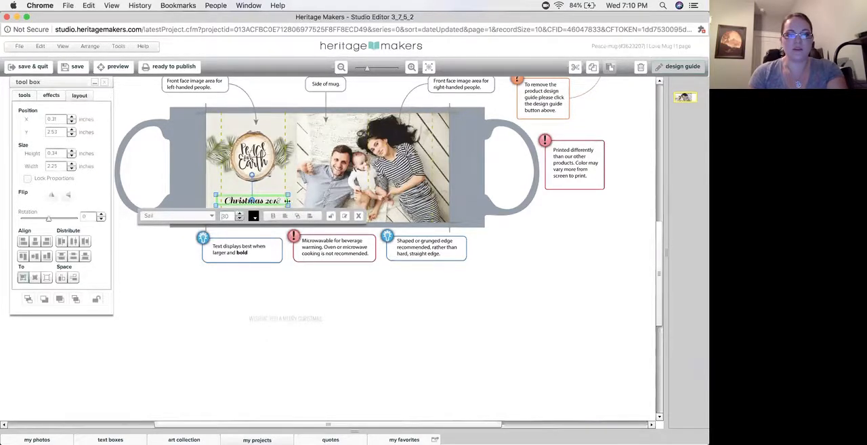
# Delete the leftover "Wishing you a Merry Christmas" text below the mug
pyautogui.click(328, 278)
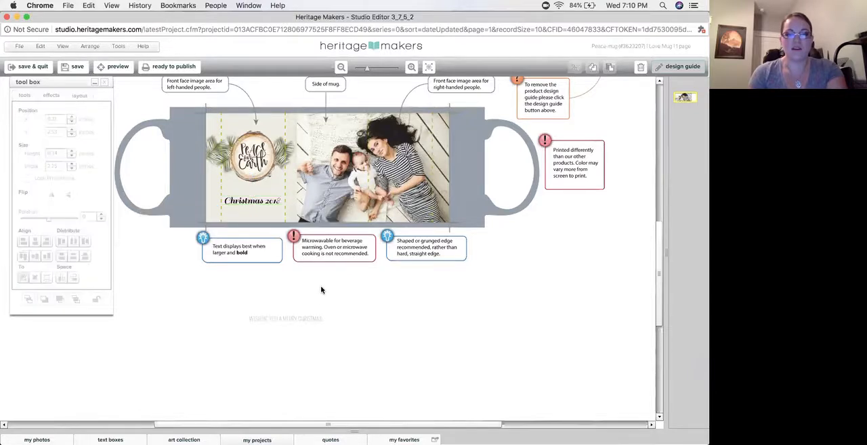
pyautogui.click(312, 318)
pyautogui.press('Delete')
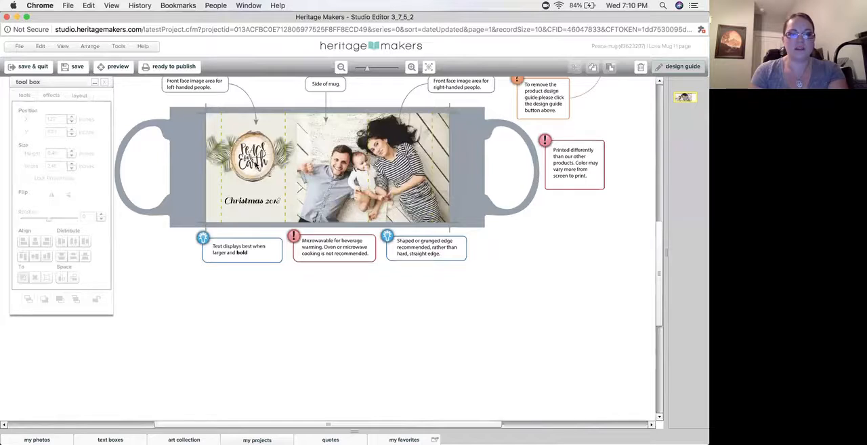
# Center the "Christmas 2018" text horizontally under the wood slice, using the wood slice as the first-item alignment reference
pyautogui.click(252, 152)
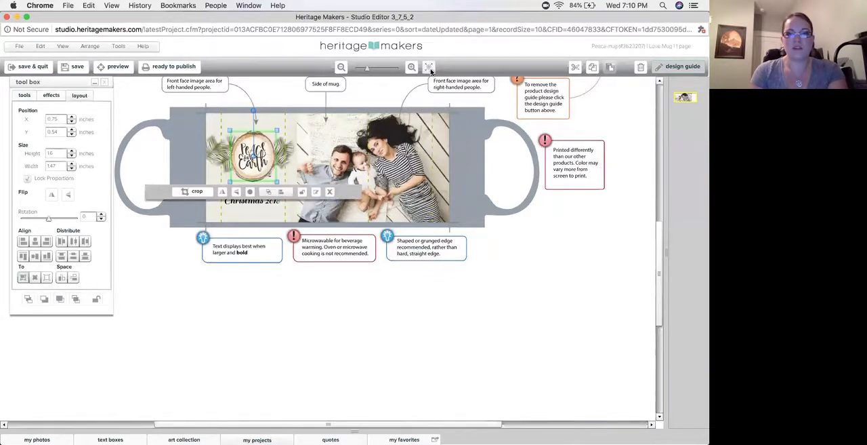
pyautogui.click(429, 67)
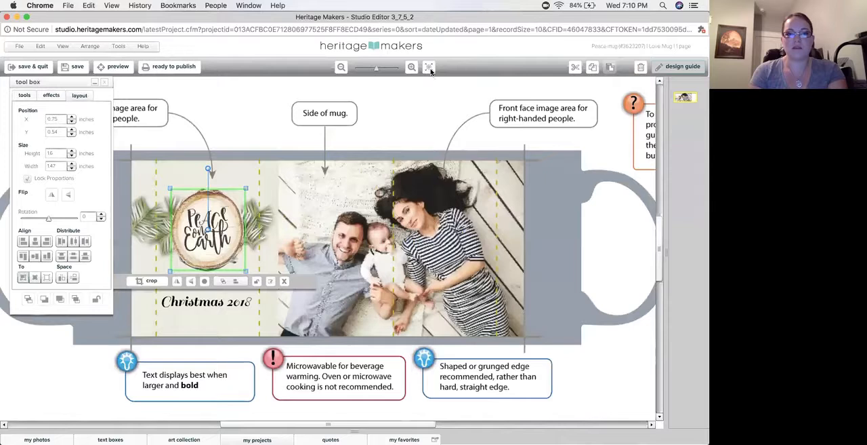
pyautogui.keyDown('shift'); pyautogui.click(210, 307); pyautogui.keyUp('shift')
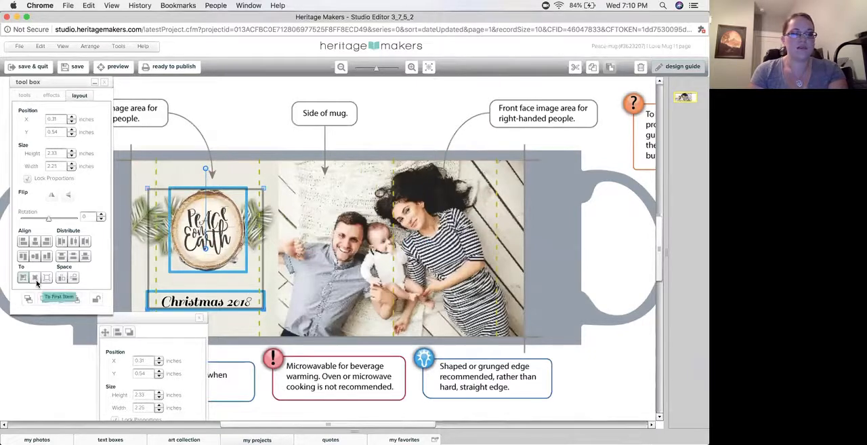
pyautogui.click(34, 278)
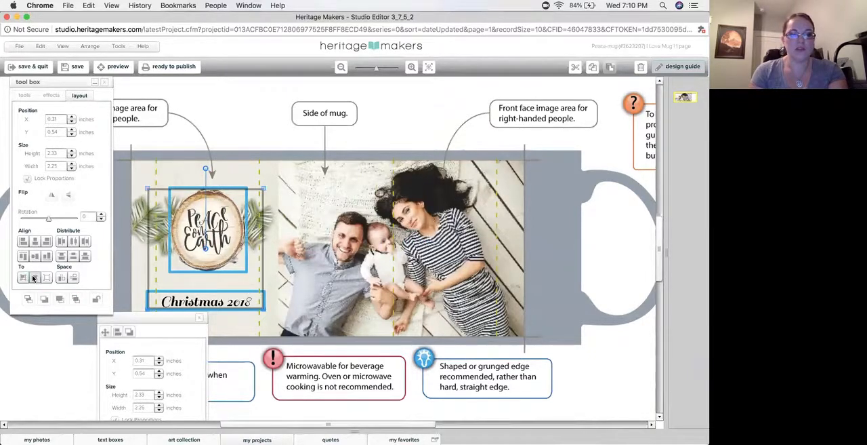
pyautogui.click(35, 244)
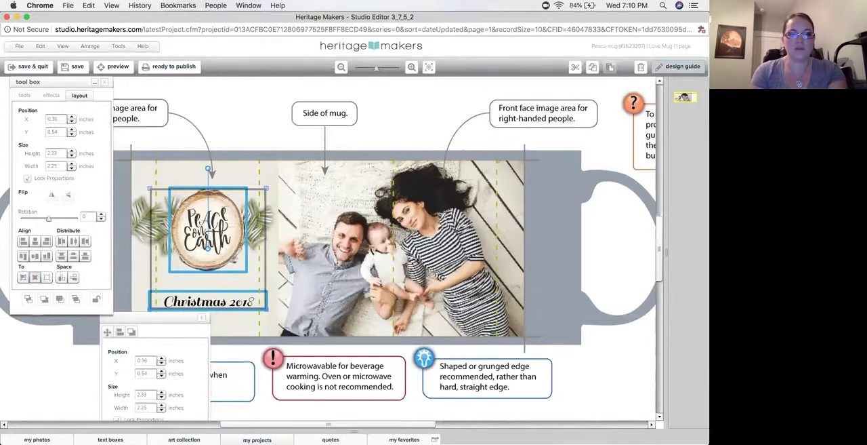
# Deselect the aligned items and close the mug editor to return to the projects in progress
pyautogui.click(264, 137)
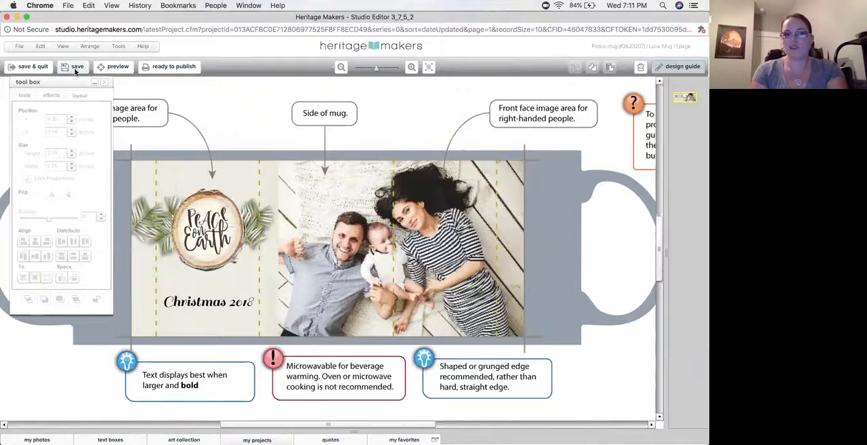
pyautogui.click(6, 18)
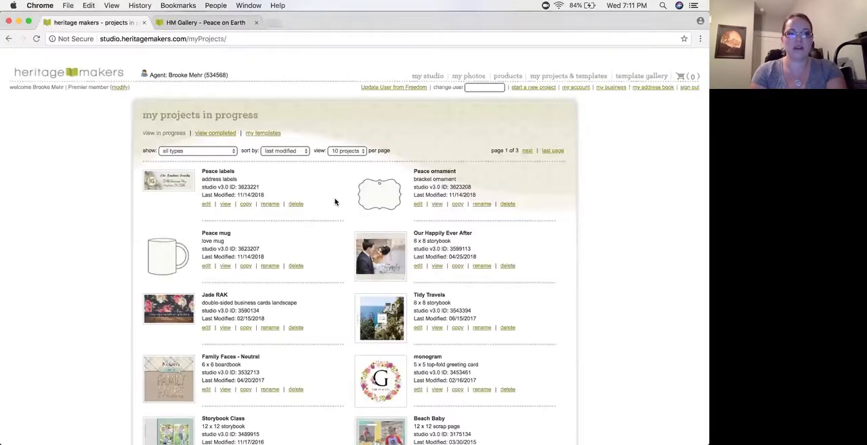
# Open the Peace ornament project for editing and show the library of existing projects with the whole ornament in view
pyautogui.click(377, 203)
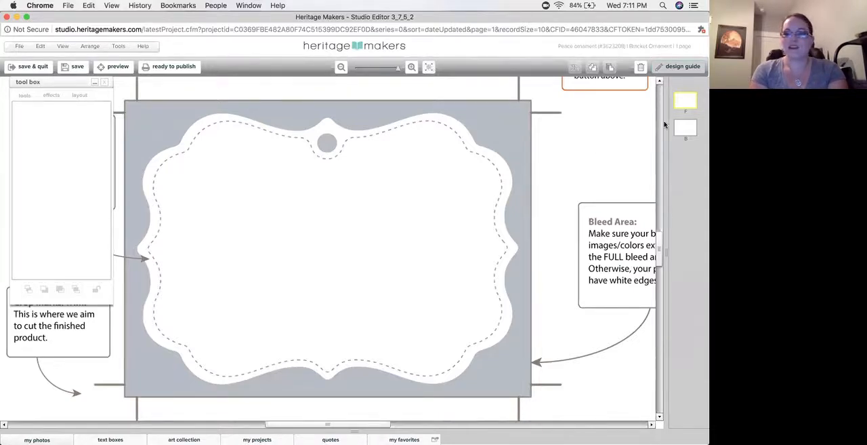
pyautogui.click(259, 439)
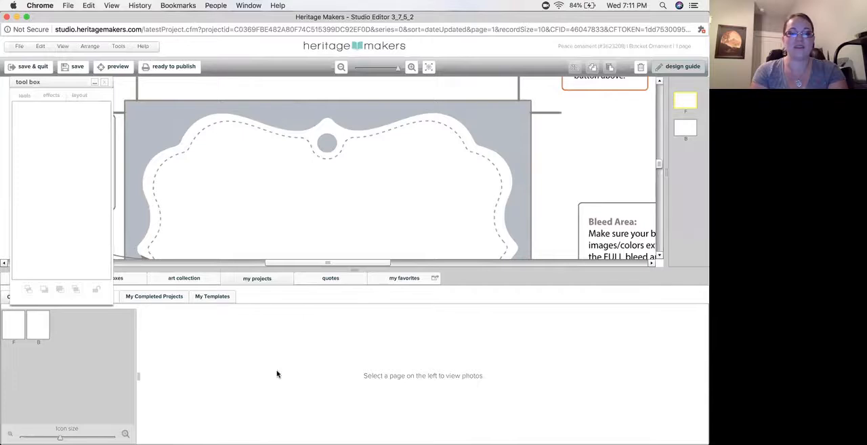
pyautogui.click(427, 68)
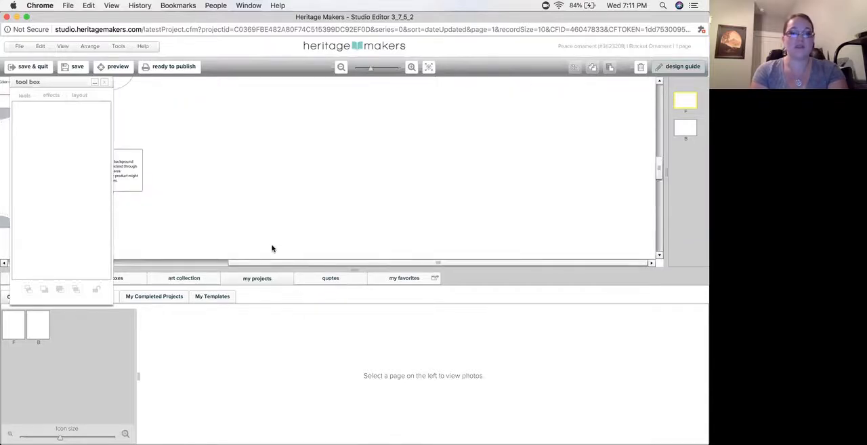
pyautogui.click(411, 68)
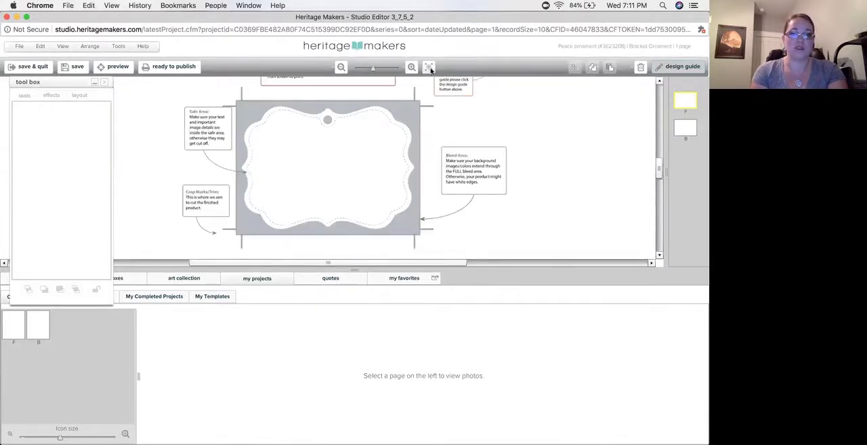
pyautogui.click(431, 68)
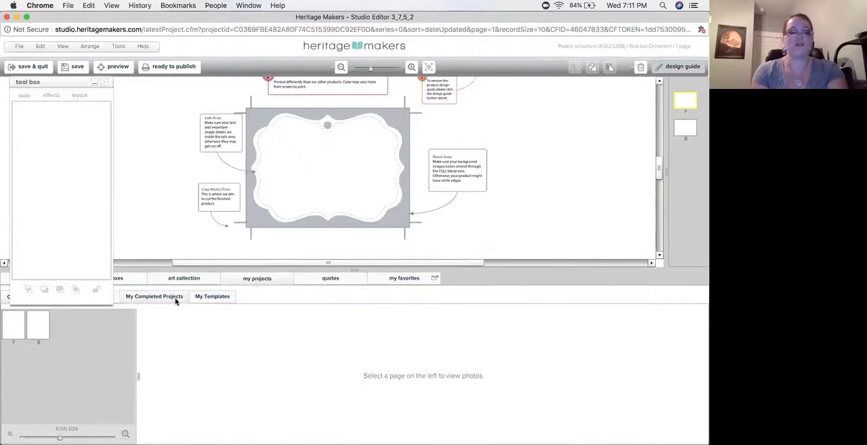
# Search the saved templates for "peac" and show the front page elements of the Peace on Earth 5 x 7 invitation
pyautogui.click(212, 295)
pyautogui.click(67, 318)
pyautogui.write('p')
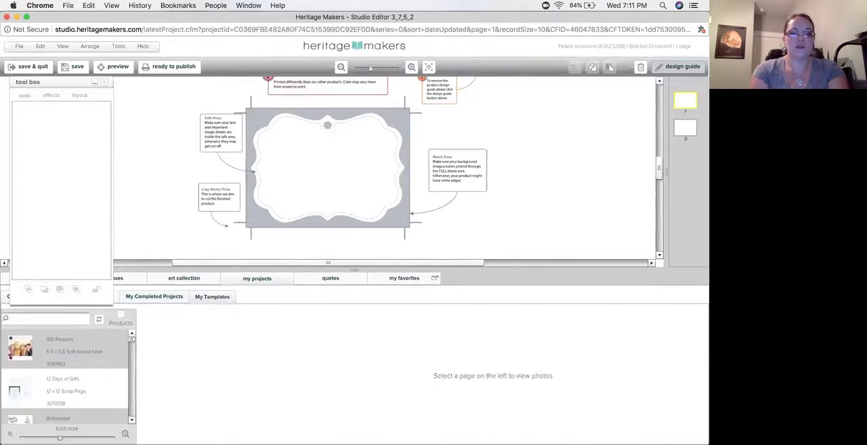
pyautogui.write('eac')
pyautogui.click(51, 353)
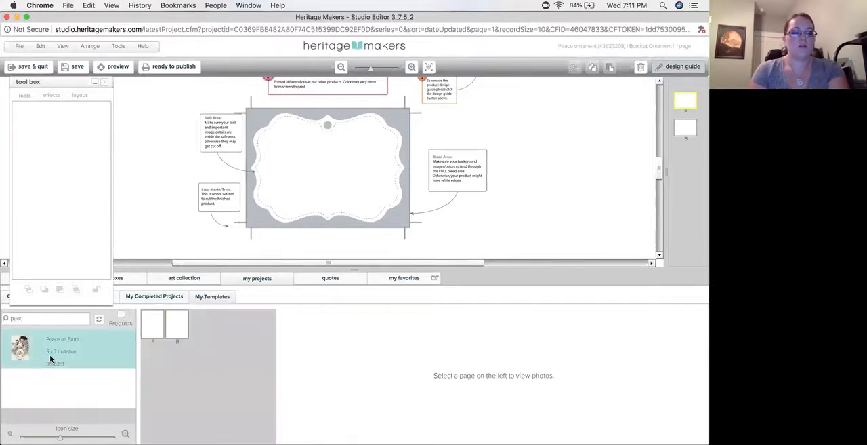
pyautogui.click(155, 324)
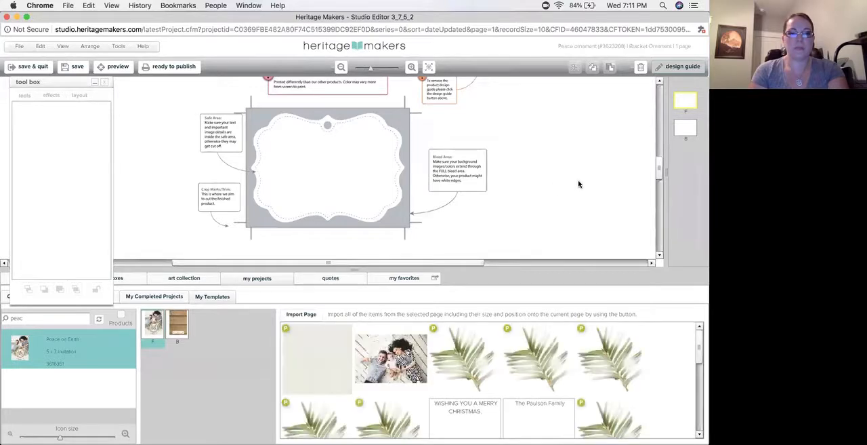
# Import the full front page of the Peace on Earth template onto the ornament's back page
pyautogui.click(688, 131)
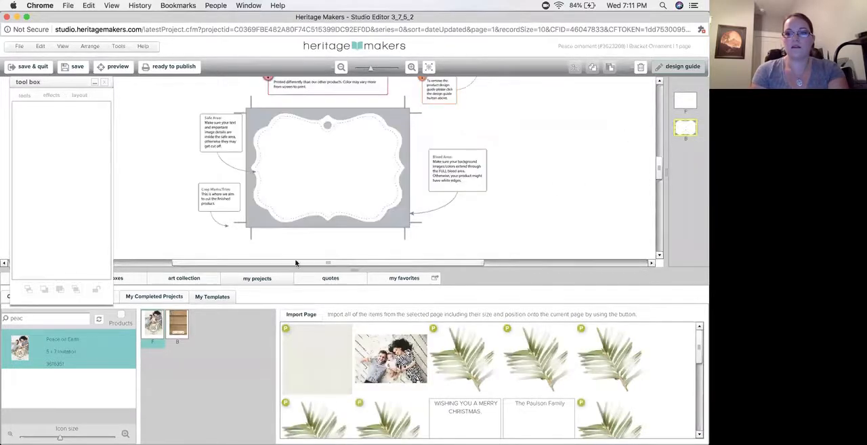
pyautogui.click(300, 314)
pyautogui.click(331, 284)
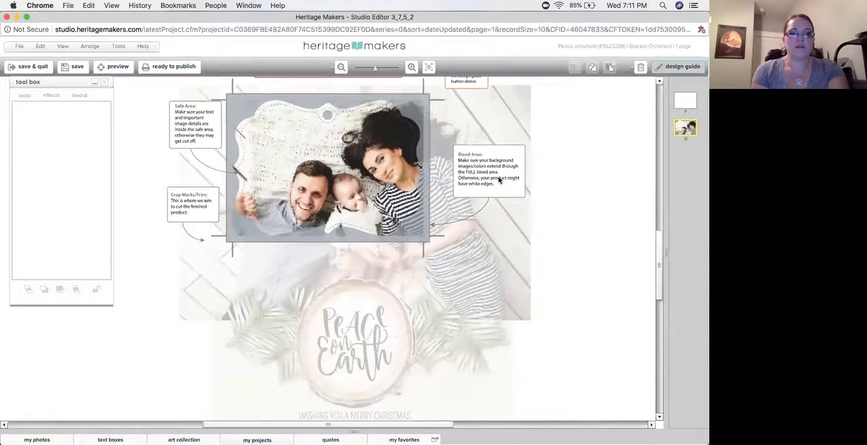
# Cut the family photo from the ornament's back page and paste it onto the front page
pyautogui.press('super+a')
pyautogui.click(98, 293)
pyautogui.click(143, 281)
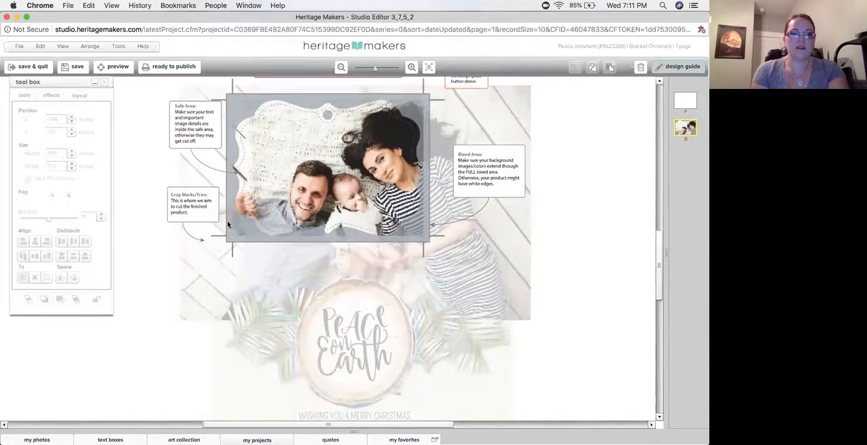
pyautogui.press('super+a')
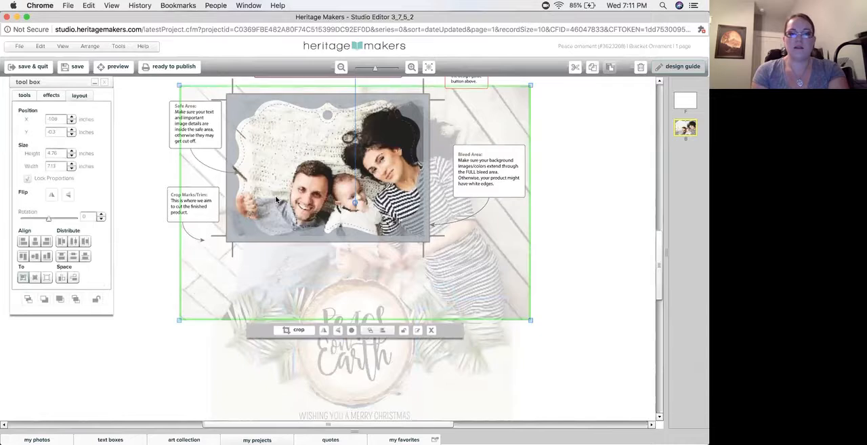
pyautogui.click(575, 69)
pyautogui.click(676, 101)
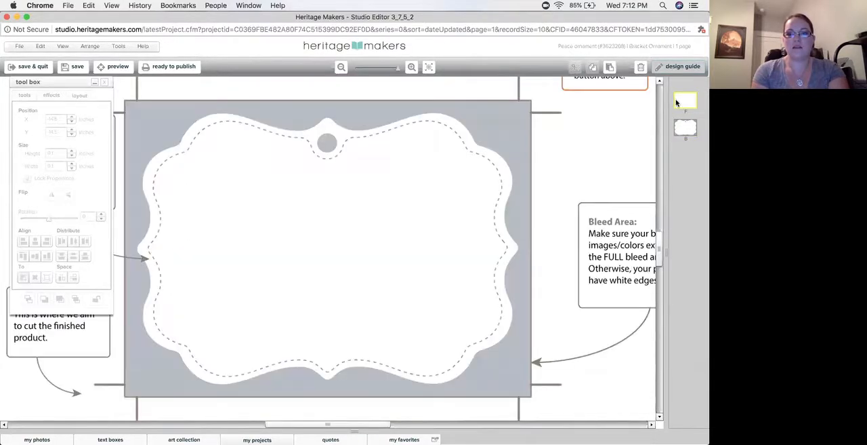
pyautogui.click(610, 68)
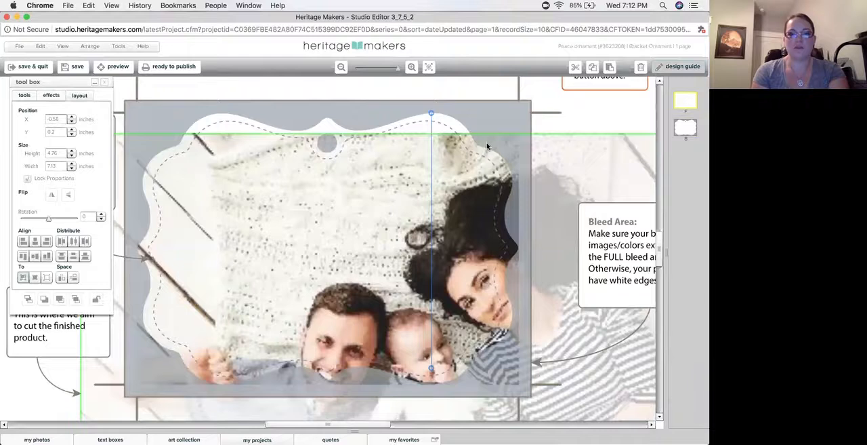
# Resize the family photo to about 4.8 x 3.2 inches and center it horizontally and vertically on the front page
pyautogui.moveTo(482, 131); pyautogui.dragTo(462, 288)
pyautogui.moveTo(488, 346); pyautogui.dragTo(382, 147)
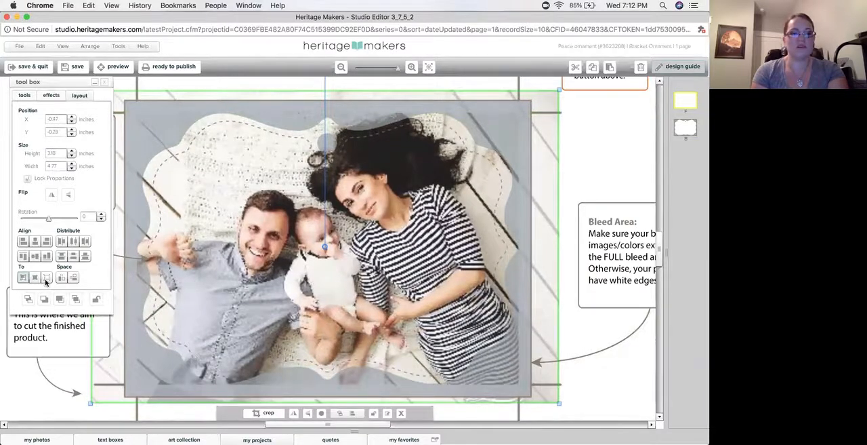
pyautogui.click(46, 281)
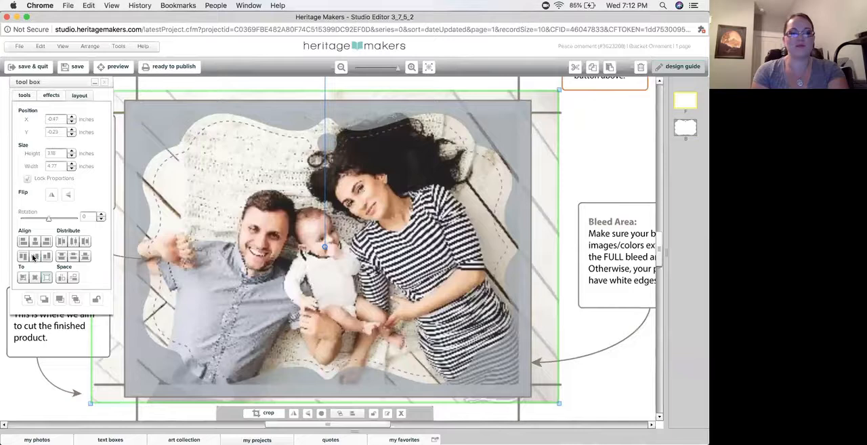
pyautogui.click(34, 256)
pyautogui.click(36, 240)
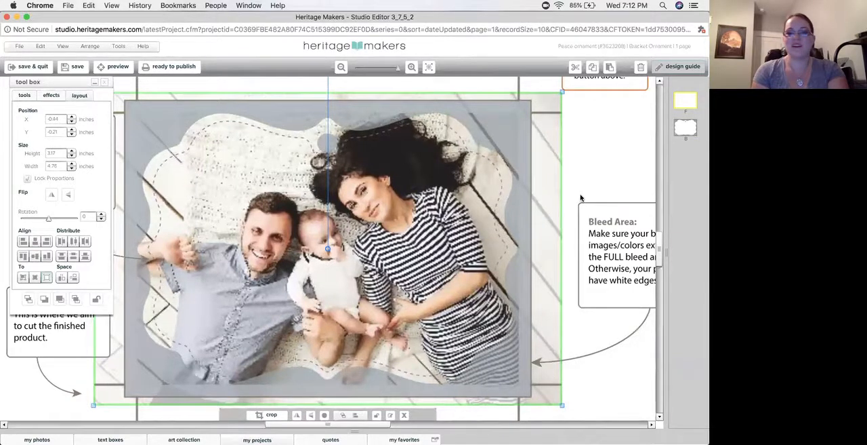
pyautogui.click(232, 103)
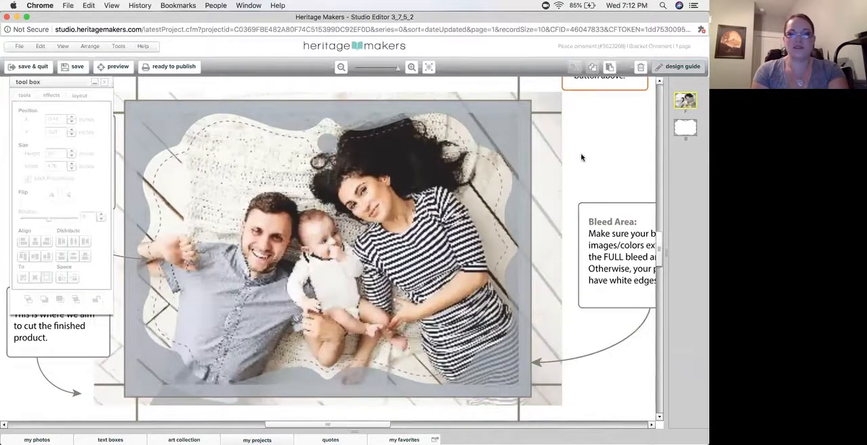
# Move all the remaining elements on the back page up together so the wood slice sits over the ornament
pyautogui.click(685, 130)
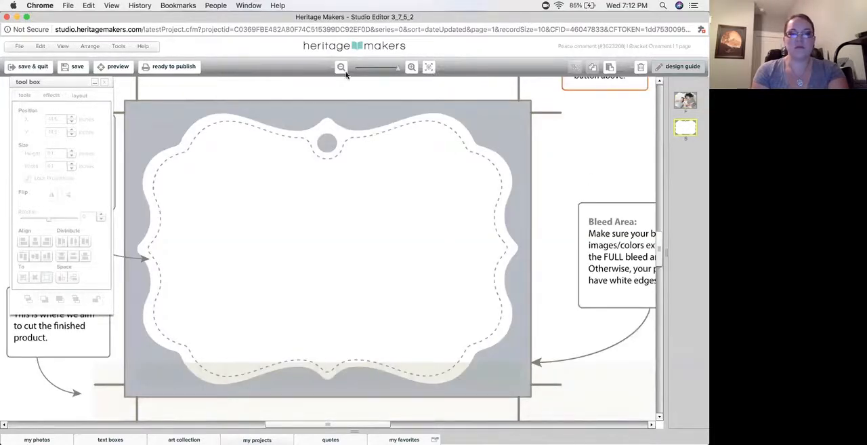
pyautogui.click(341, 68)
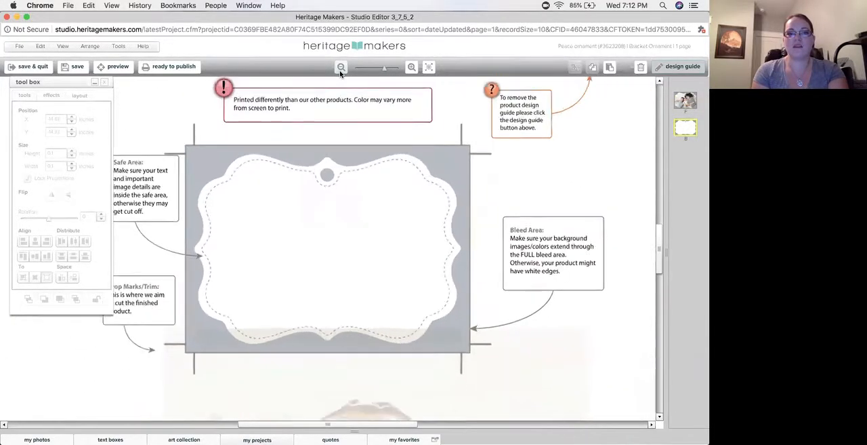
pyautogui.click(340, 70)
pyautogui.press('super+a')
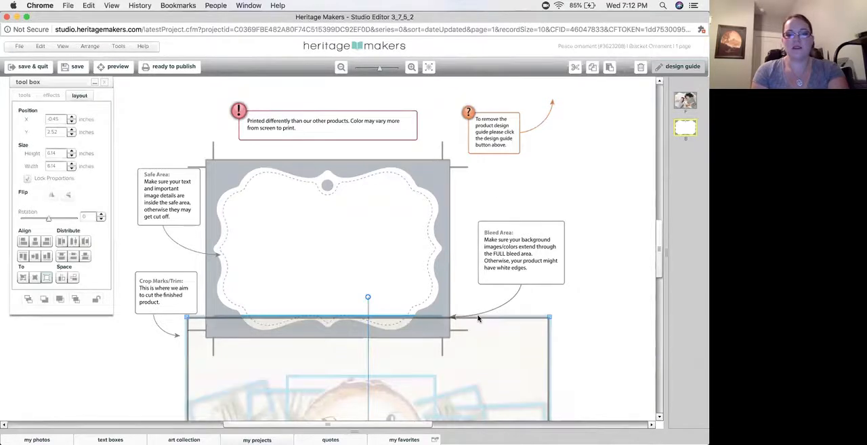
pyautogui.moveTo(443, 380); pyautogui.dragTo(433, 174)
pyautogui.click(556, 228)
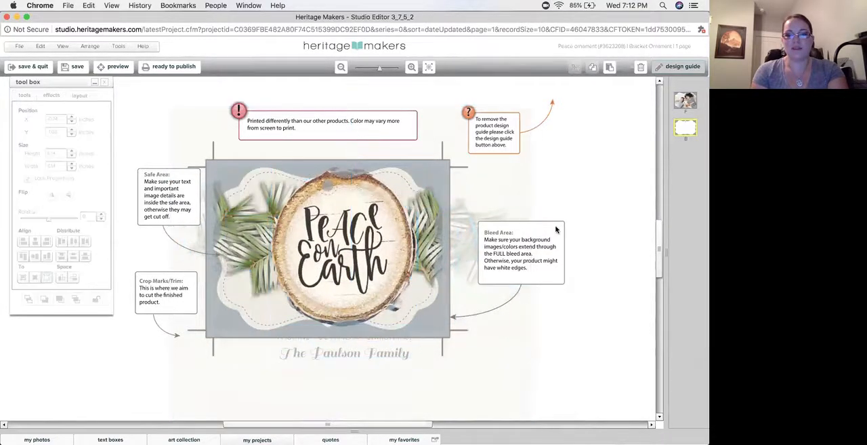
# Shrink the cream background to about 4.5 inches square and position it to cover the ornament's full bleed area
pyautogui.click(532, 285)
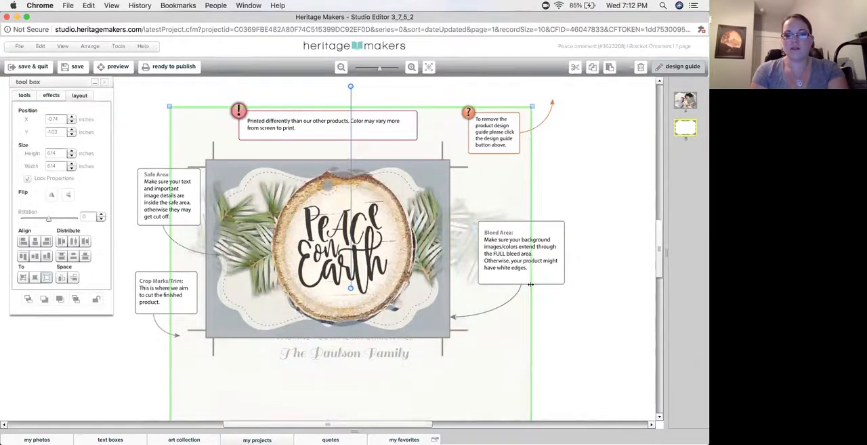
pyautogui.moveTo(532, 285); pyautogui.dragTo(436, 304)
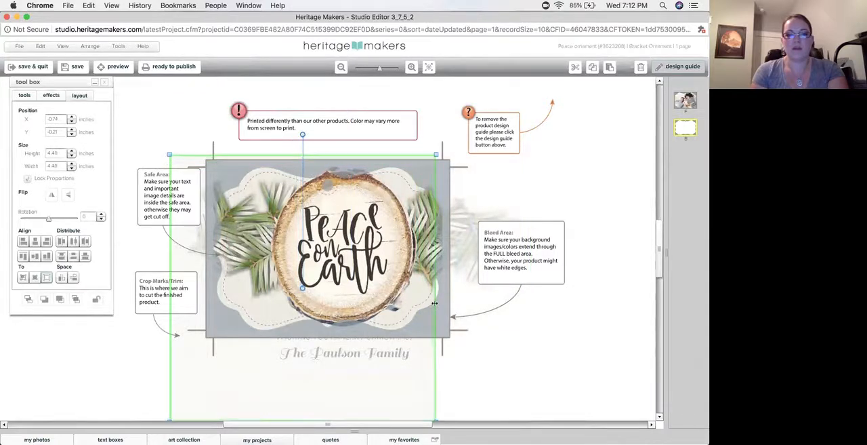
pyautogui.moveTo(271, 385); pyautogui.dragTo(295, 368)
pyautogui.click(511, 310)
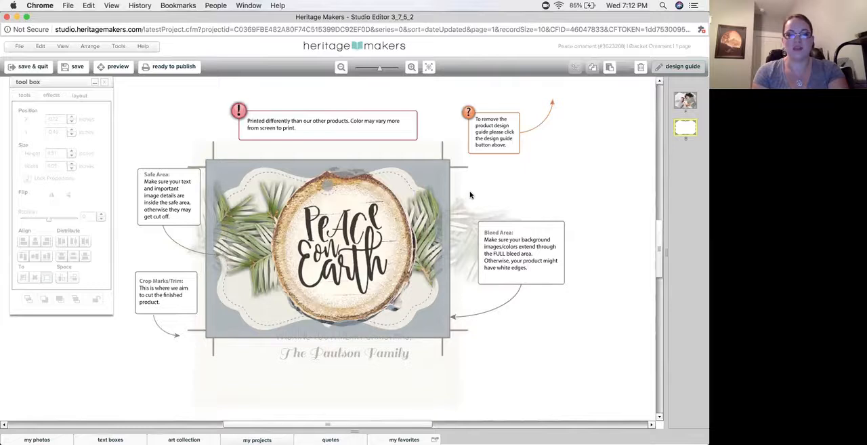
# Shrink the wood slice and greenery together to about 3.4 x 1.5 inches, without the background and texts, and center them on the ornament
pyautogui.press('super+a')
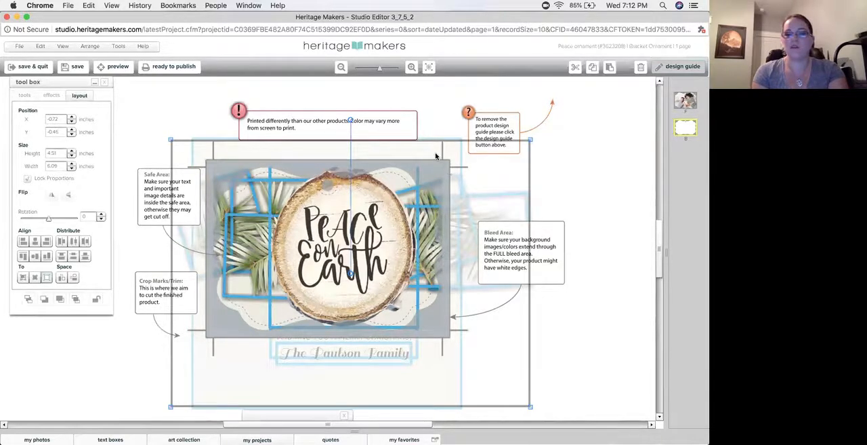
pyautogui.keyDown('shift'); pyautogui.click(436, 156); pyautogui.keyUp('shift')
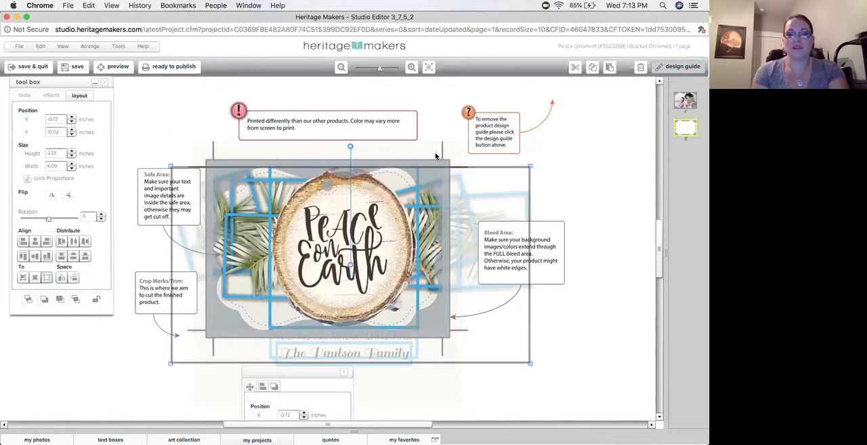
pyautogui.keyDown('shift'); pyautogui.click(360, 355); pyautogui.keyUp('shift')
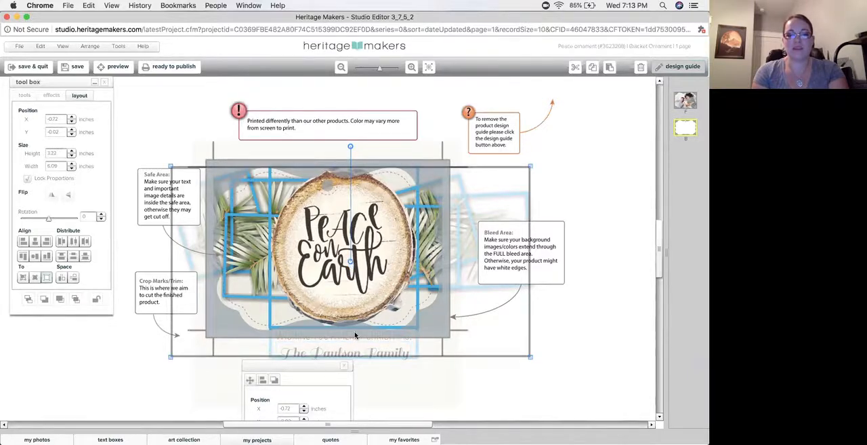
pyautogui.keyDown('shift'); pyautogui.click(355, 334); pyautogui.keyUp('shift')
pyautogui.moveTo(532, 267); pyautogui.dragTo(389, 278)
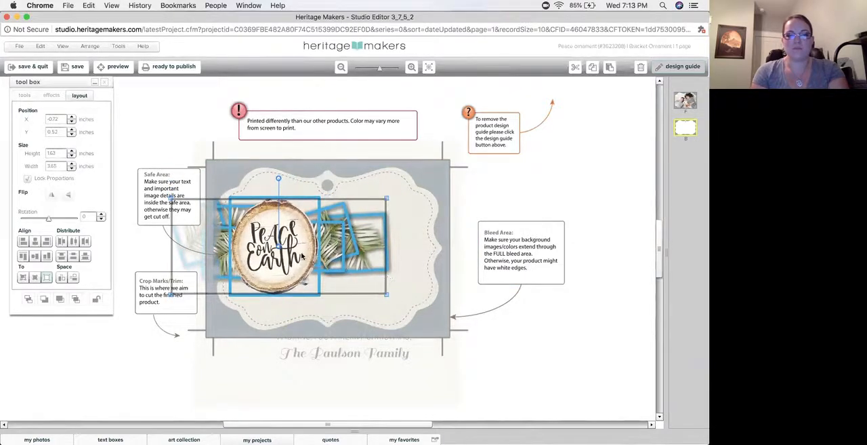
pyautogui.moveTo(288, 250); pyautogui.dragTo(336, 256)
pyautogui.moveTo(350, 298); pyautogui.dragTo(351, 292)
pyautogui.moveTo(328, 262); pyautogui.dragTo(331, 266)
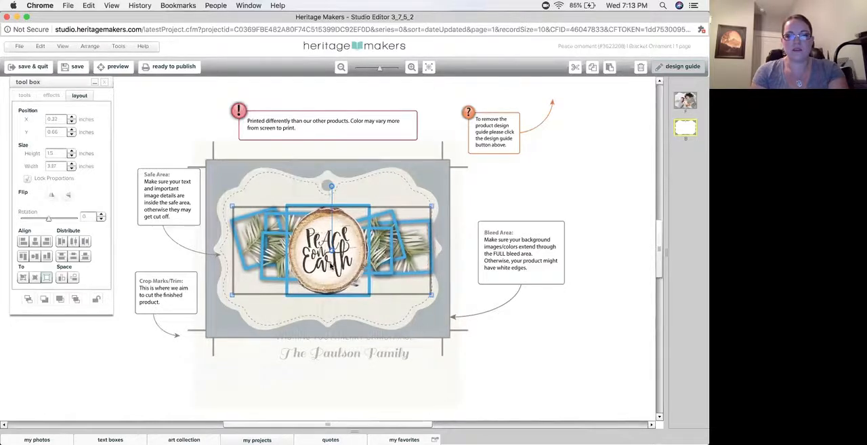
pyautogui.click(545, 197)
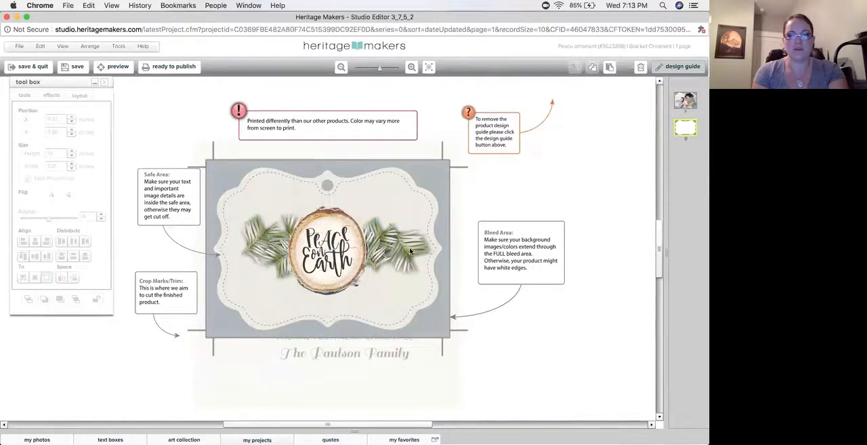
# Delete the "Wishing you a Merry Christmas" text and move the family name text up under the wood slice
pyautogui.click(359, 336)
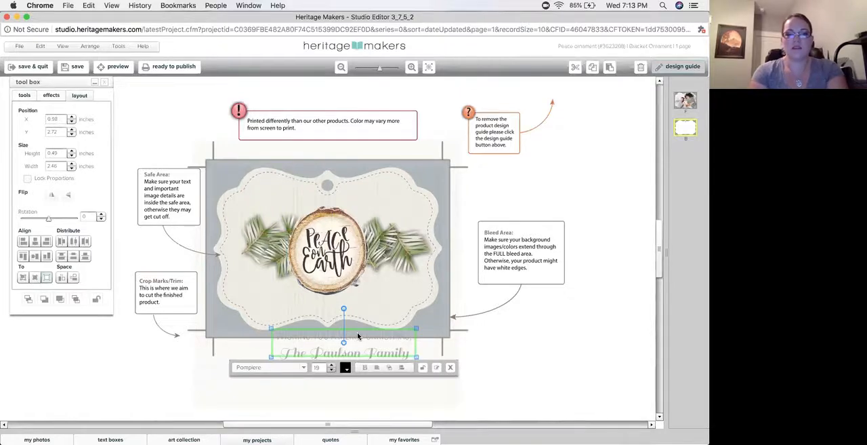
pyautogui.click(357, 331)
pyautogui.moveTo(356, 352); pyautogui.dragTo(343, 305)
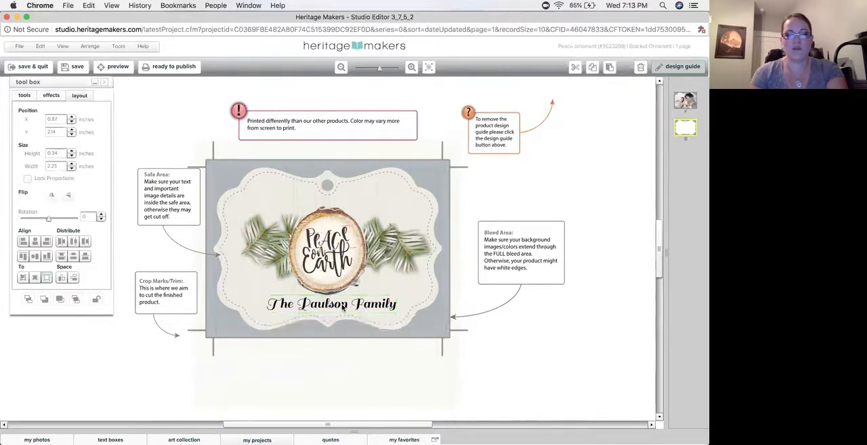
# Replace the family name text under the wood slice with "Christmas 2018"
pyautogui.doubleClick(343, 305)
pyautogui.write('Ch')
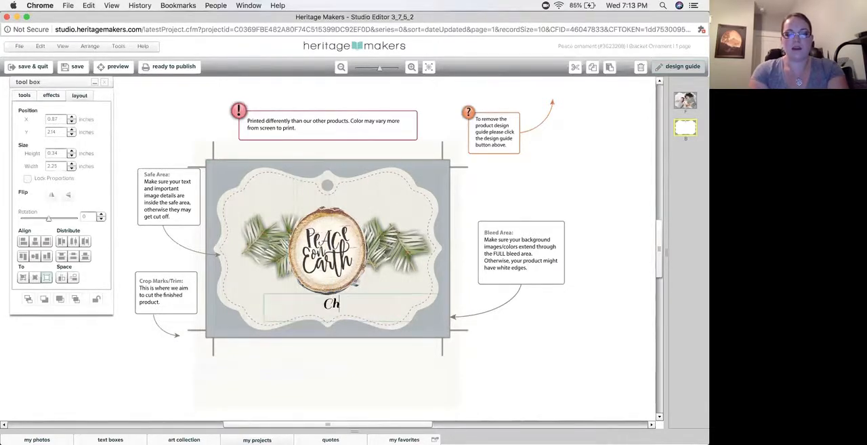
pyautogui.write('ristmas 2018')
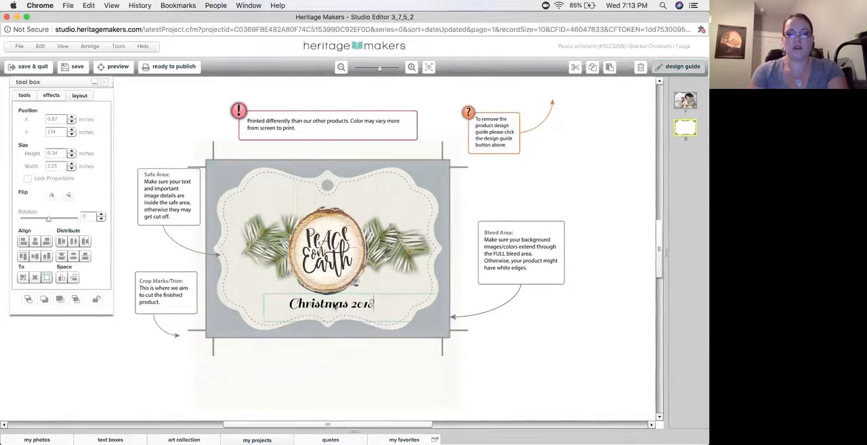
# Move all elements on the ornament's back together up about 0.1 inch
pyautogui.click(543, 247)
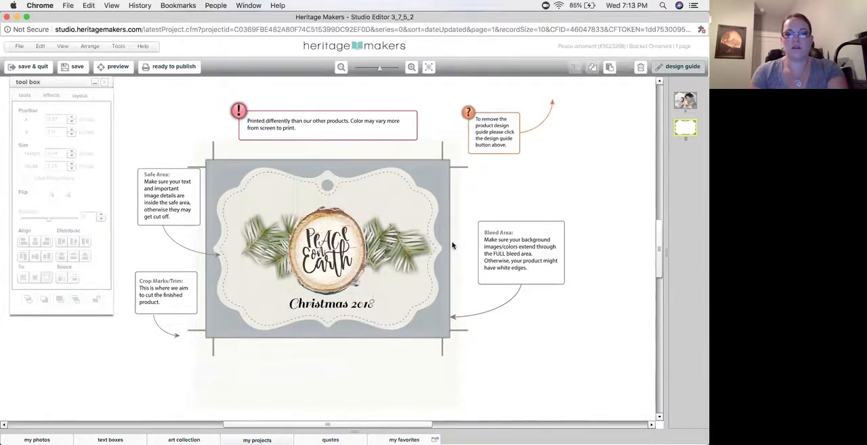
pyautogui.press('super+a')
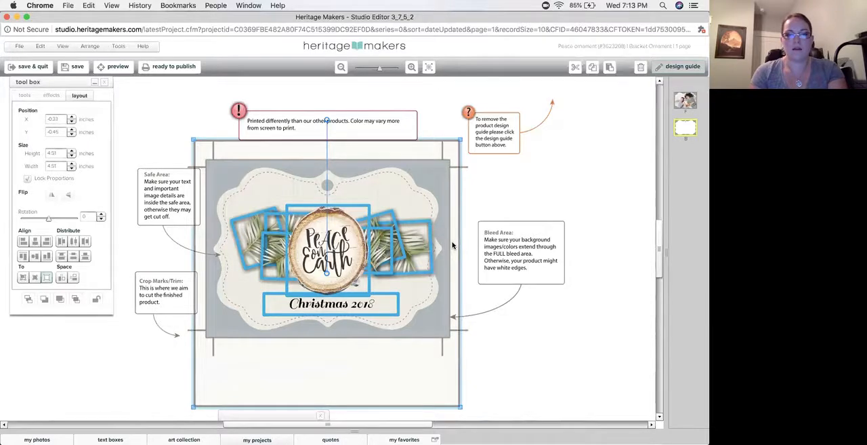
pyautogui.press('Up')
pyautogui.press('Up')
pyautogui.press('Up')
pyautogui.press('Up')
pyautogui.press('Up')
pyautogui.press('Up')
pyautogui.press('Up')
pyautogui.press('Up')
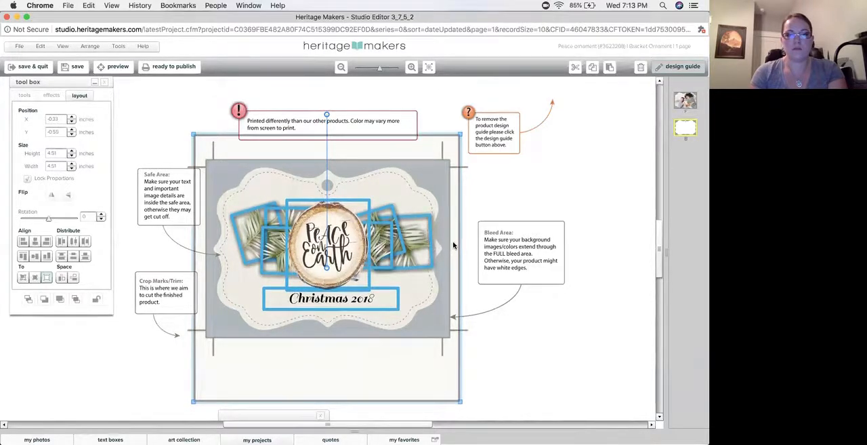
pyautogui.click(541, 273)
# Center the "Christmas 2018" text horizontally on the wood slice and nudge it down slightly
pyautogui.click(334, 276)
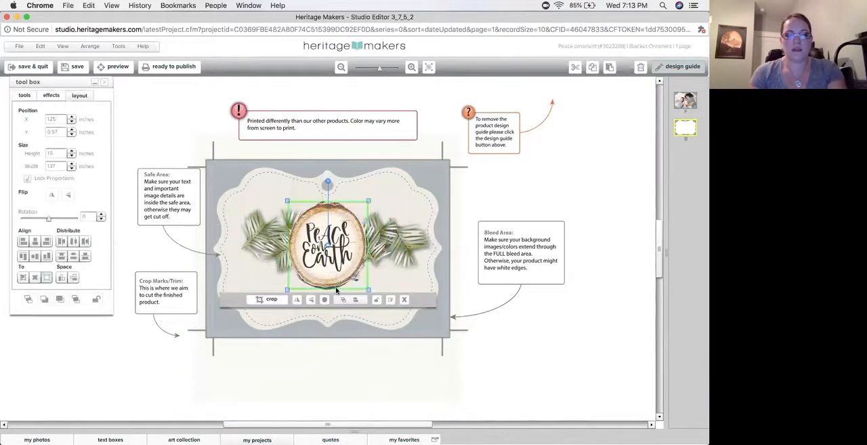
pyautogui.click(505, 295)
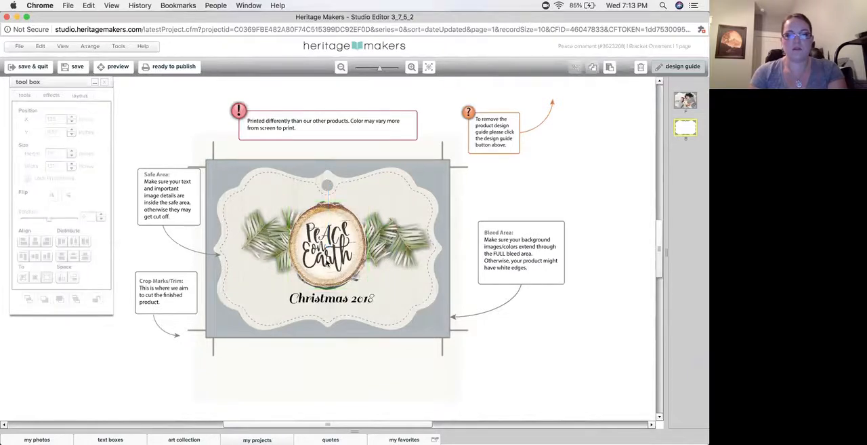
pyautogui.click(326, 260)
pyautogui.click(405, 300)
pyautogui.keyDown('shift'); pyautogui.click(339, 300); pyautogui.keyUp('shift')
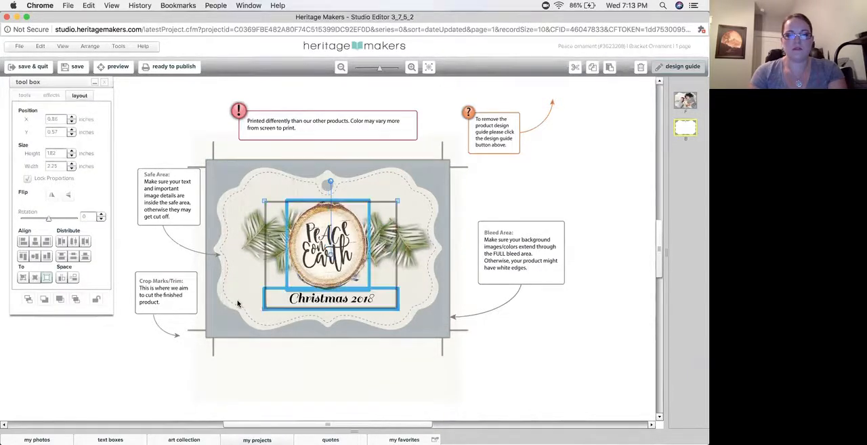
pyautogui.click(35, 277)
pyautogui.click(35, 242)
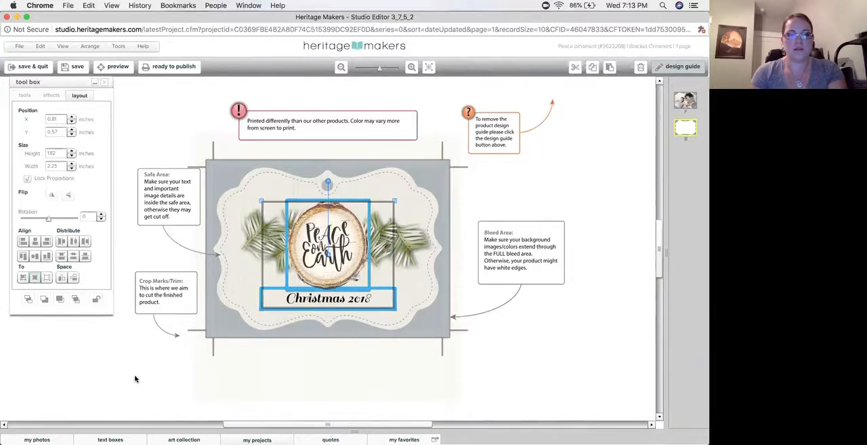
pyautogui.click(173, 355)
pyautogui.click(334, 305)
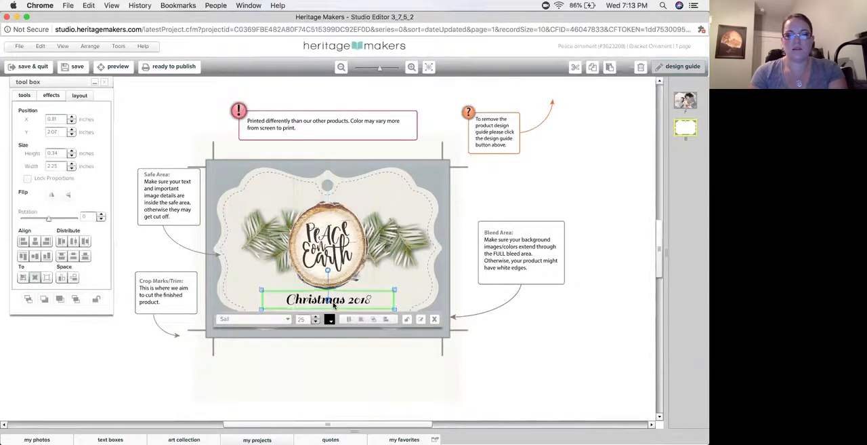
pyautogui.click(500, 287)
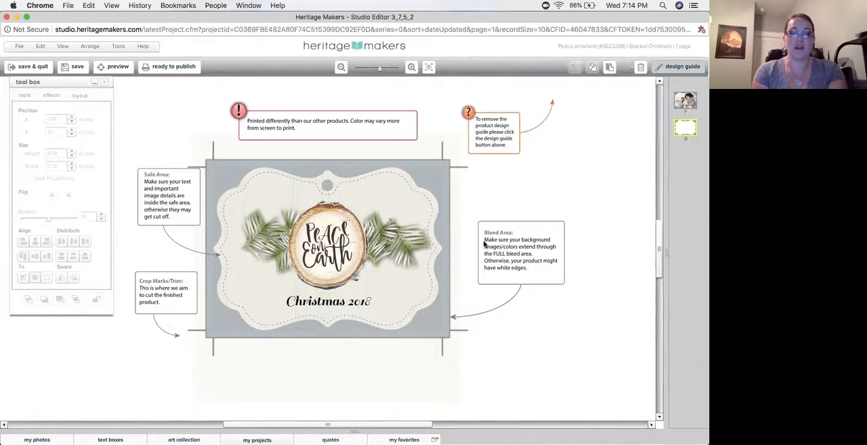
# Show the ornament's front side and close its editor window
pyautogui.click(691, 103)
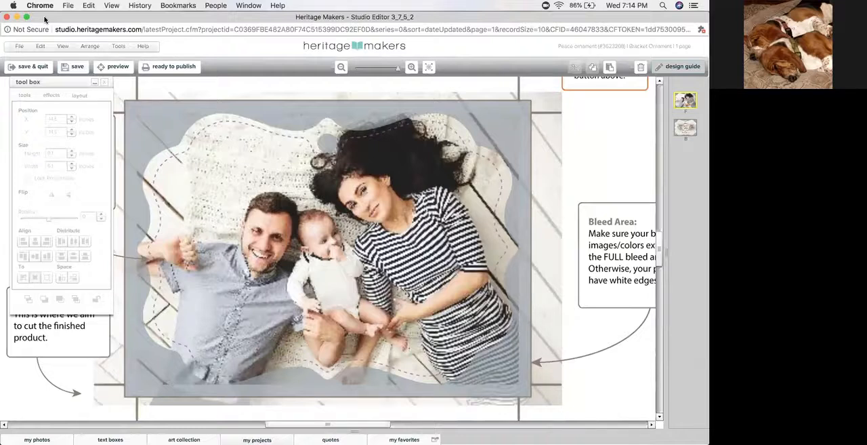
pyautogui.click(6, 18)
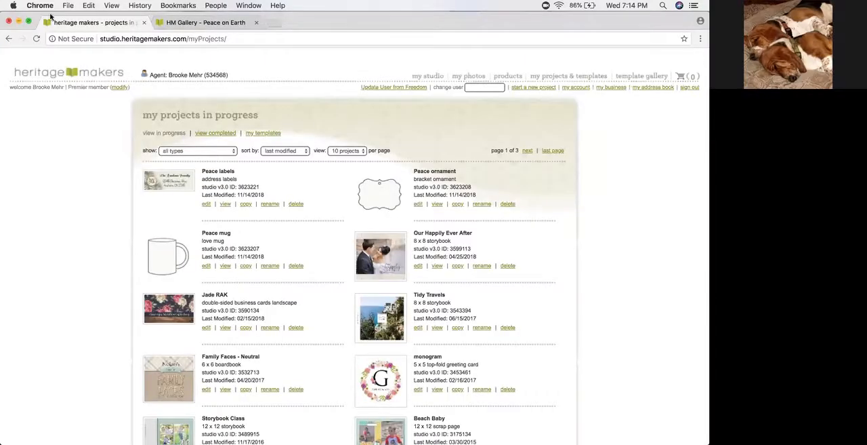
# Switch to the snap2finish site in Safari and open its puzzle gift products
pyautogui.hotkey('ctrl', 'Up')
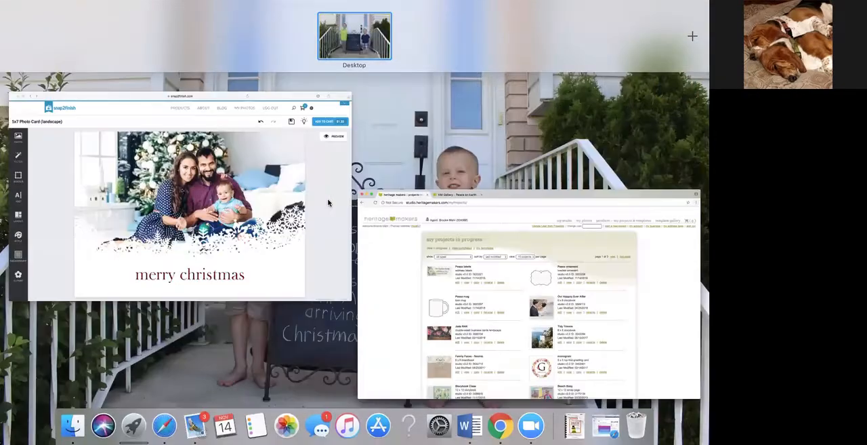
pyautogui.click(328, 203)
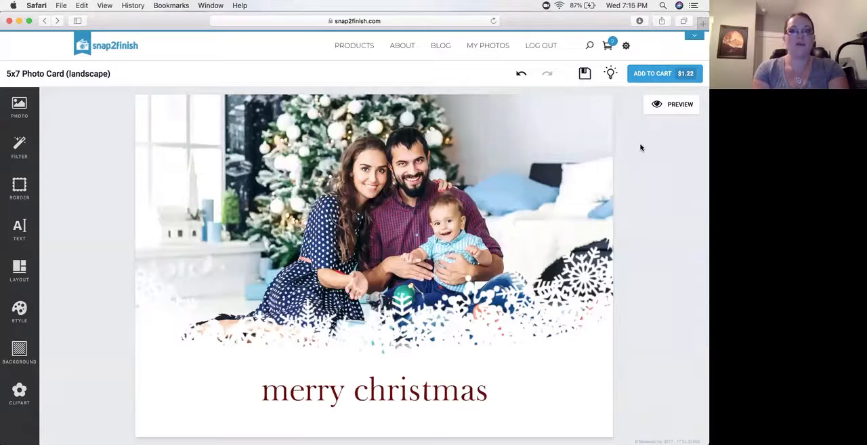
pyautogui.moveTo(366, 45)
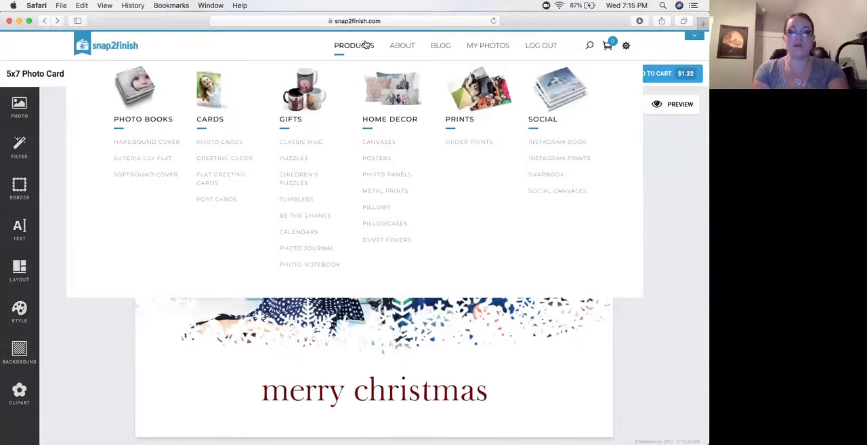
pyautogui.click(301, 162)
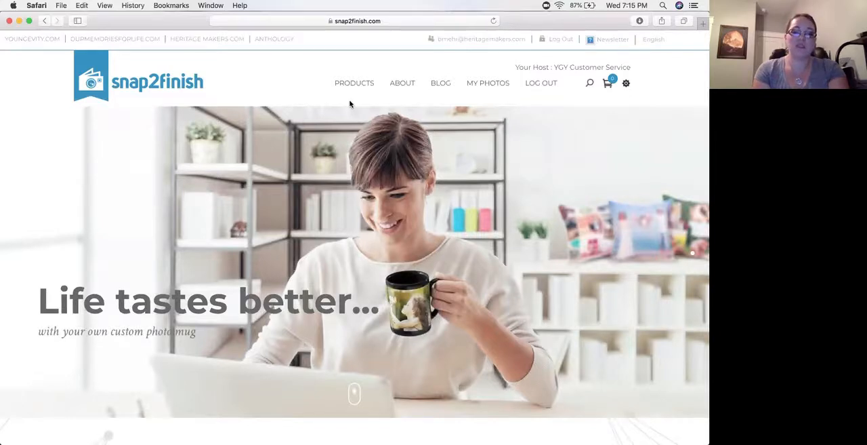
# Start creating an 8" x 10" 110-piece puzzle with the Full Size Photo theme
pyautogui.scroll(-10, 350, 103)
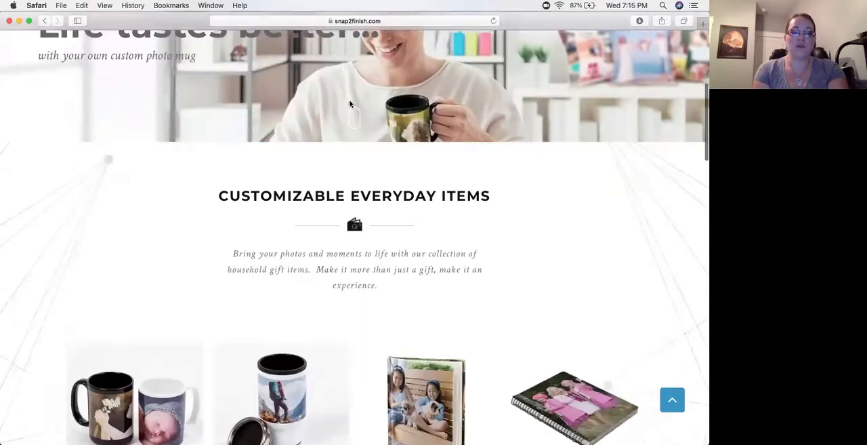
pyautogui.scroll(-5, 349, 104)
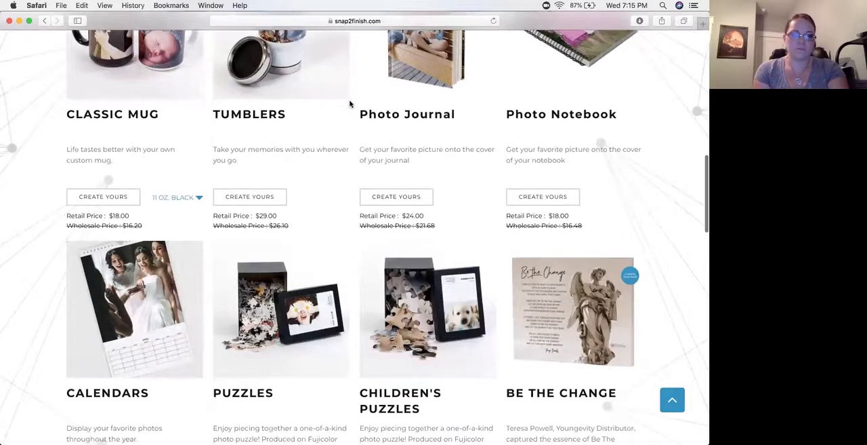
pyautogui.scroll(-6, 350, 104)
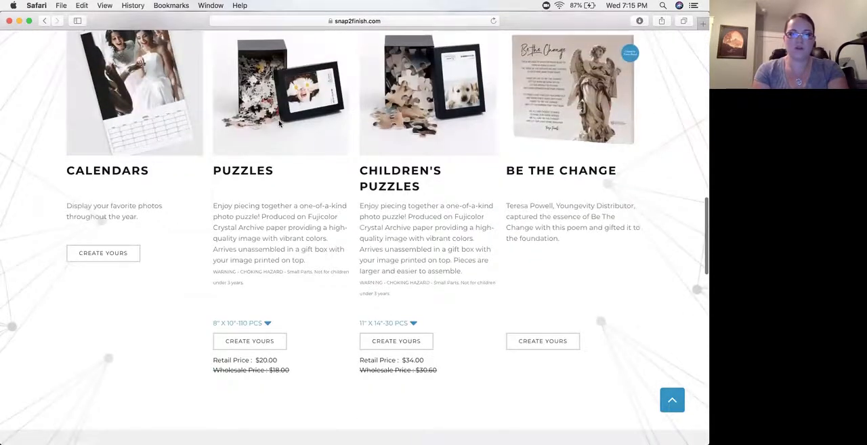
pyautogui.click(266, 324)
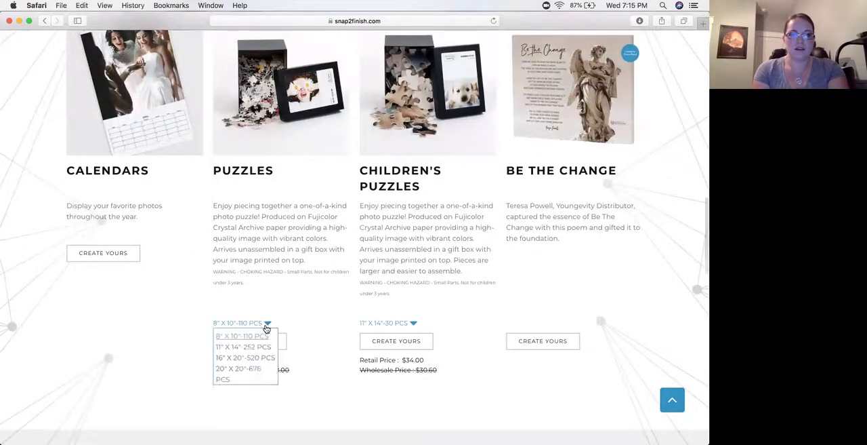
pyautogui.click(252, 337)
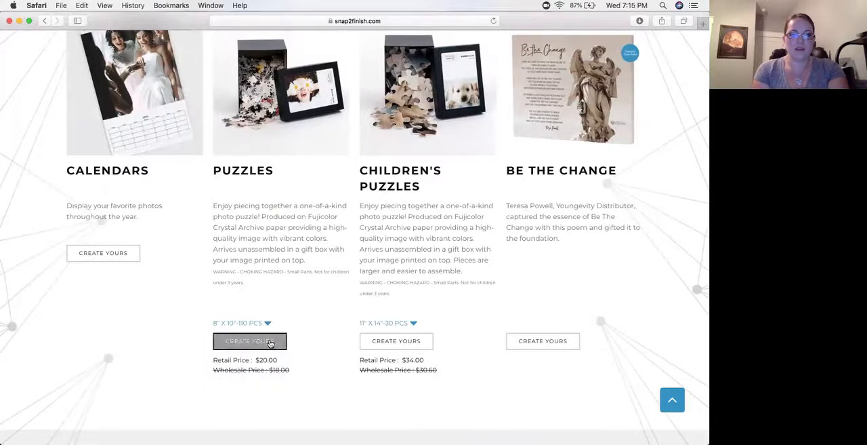
pyautogui.click(270, 342)
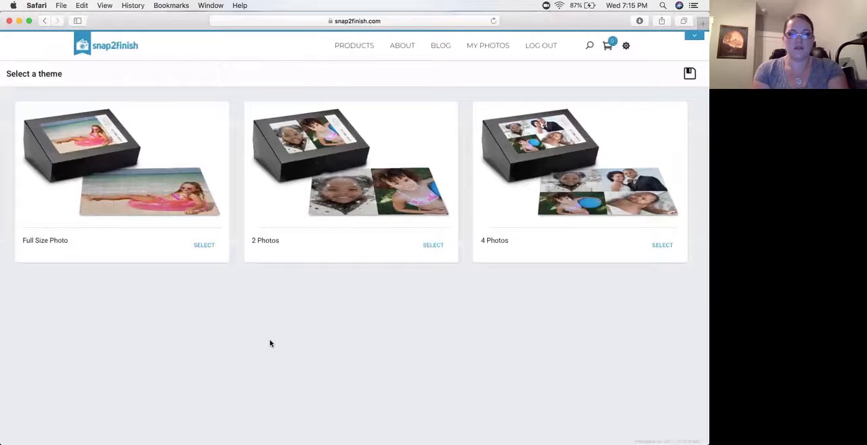
pyautogui.click(168, 200)
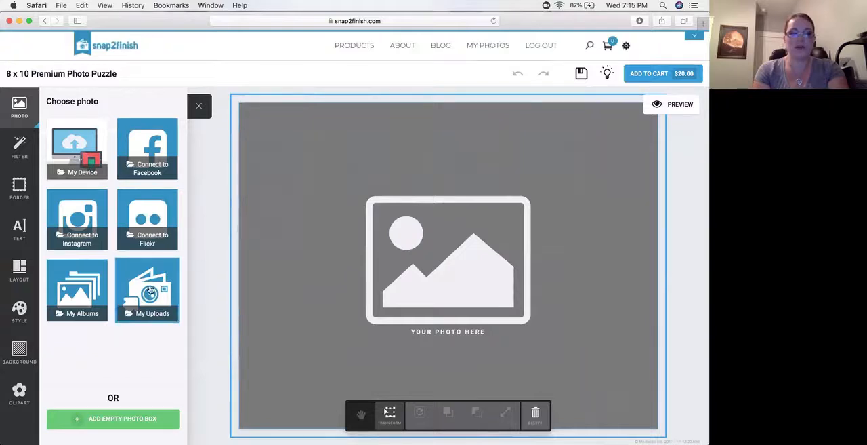
# Fill the puzzle with the family photo in front of the Christmas tree from the "Photo U Class photos" album
pyautogui.click(82, 290)
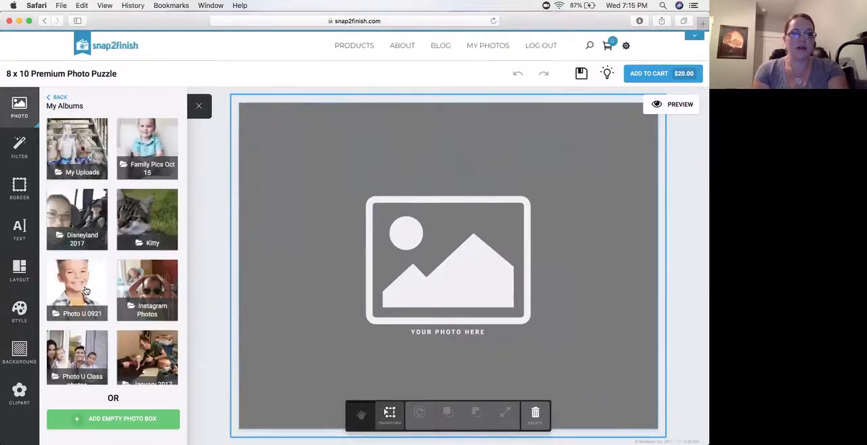
pyautogui.click(80, 348)
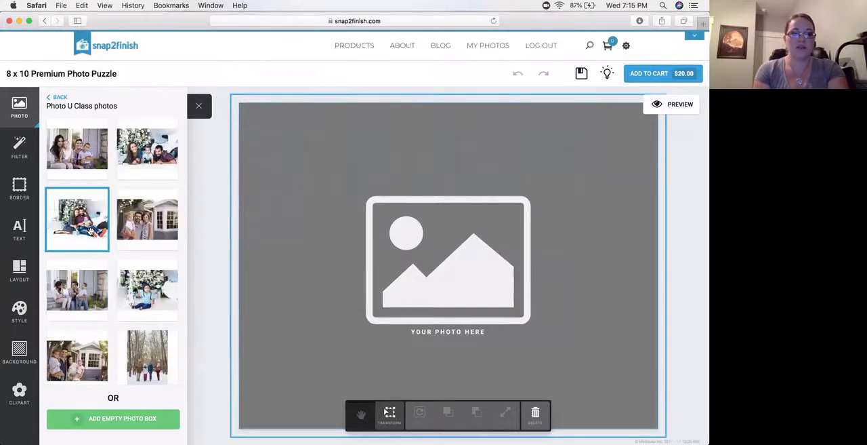
pyautogui.click(90, 231)
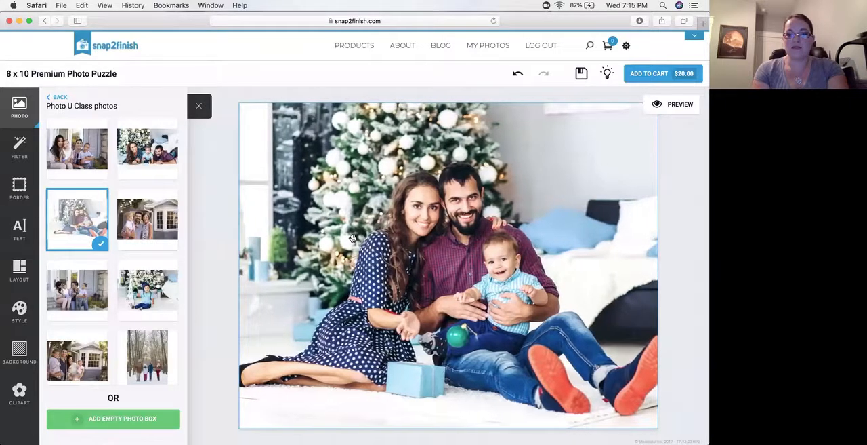
pyautogui.moveTo(352, 238); pyautogui.dragTo(354, 238)
pyautogui.click(204, 222)
# Add a text box reading "Christmas 2018" on top of the puzzle photo
pyautogui.click(31, 232)
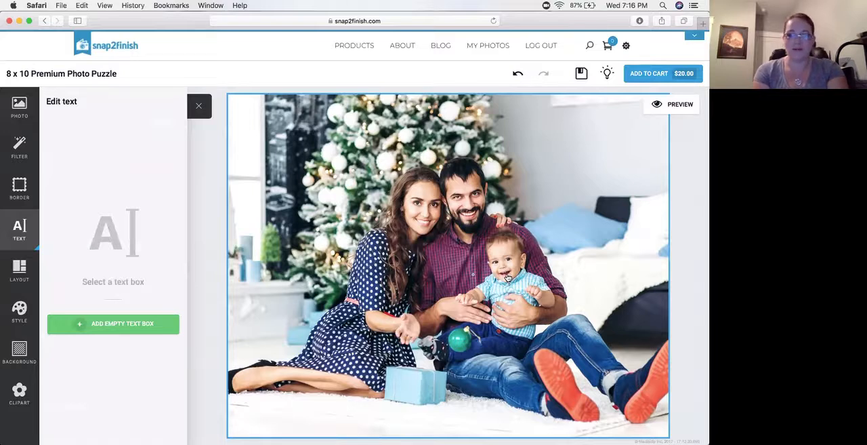
pyautogui.click(210, 245)
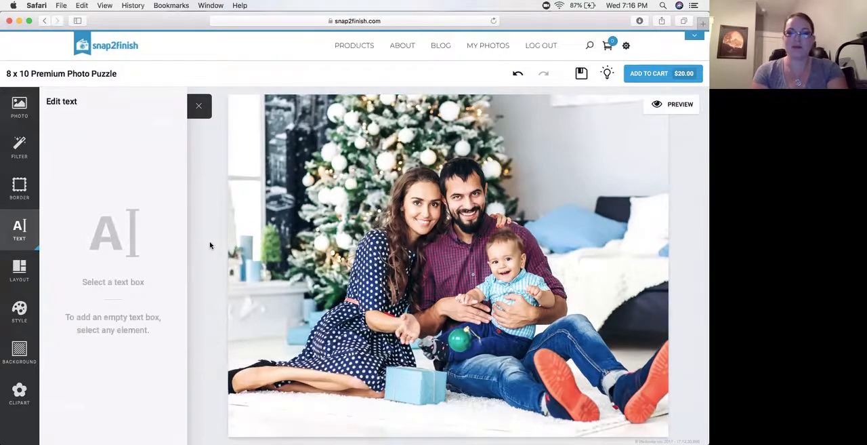
pyautogui.click(19, 240)
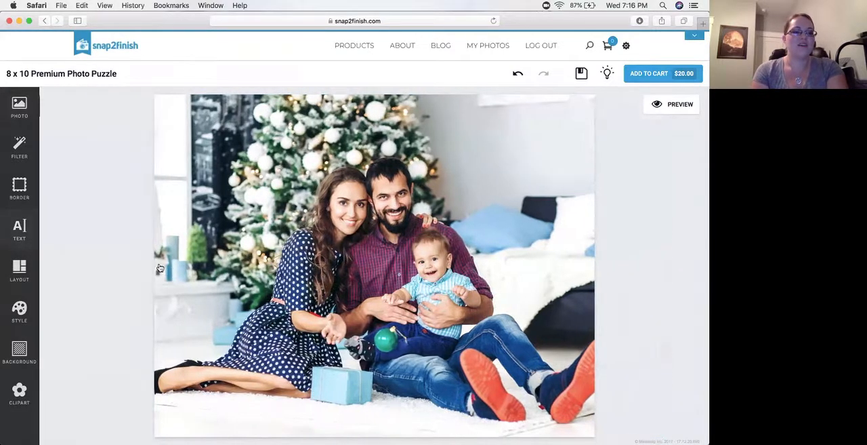
pyautogui.click(24, 233)
pyautogui.click(248, 272)
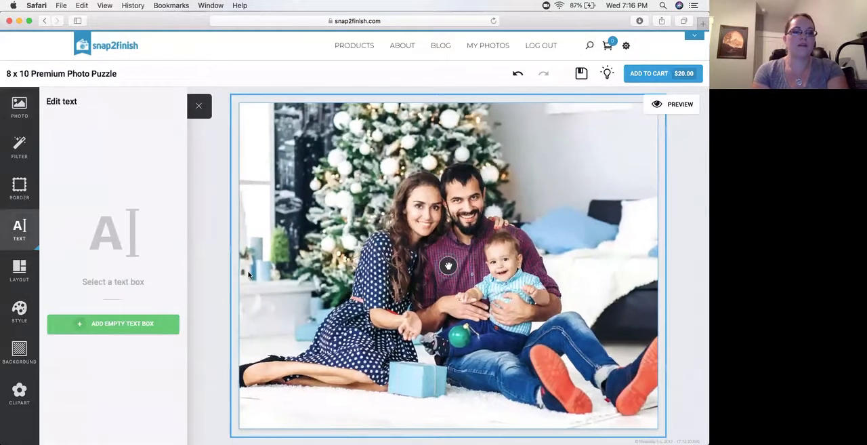
pyautogui.click(116, 324)
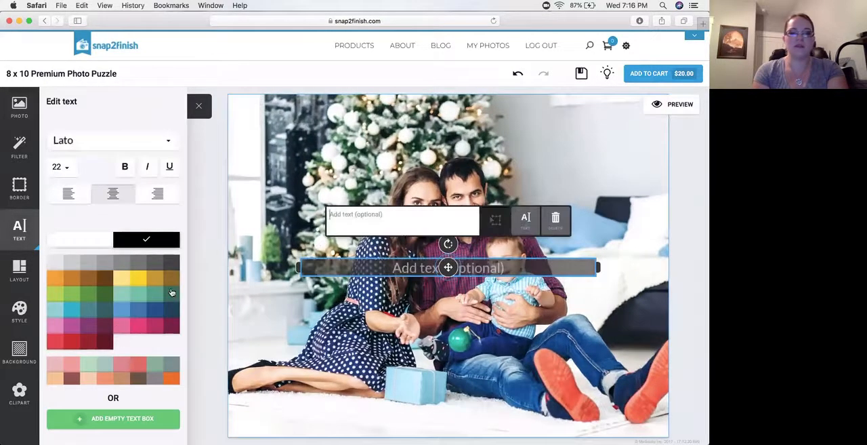
pyautogui.write('Christ')
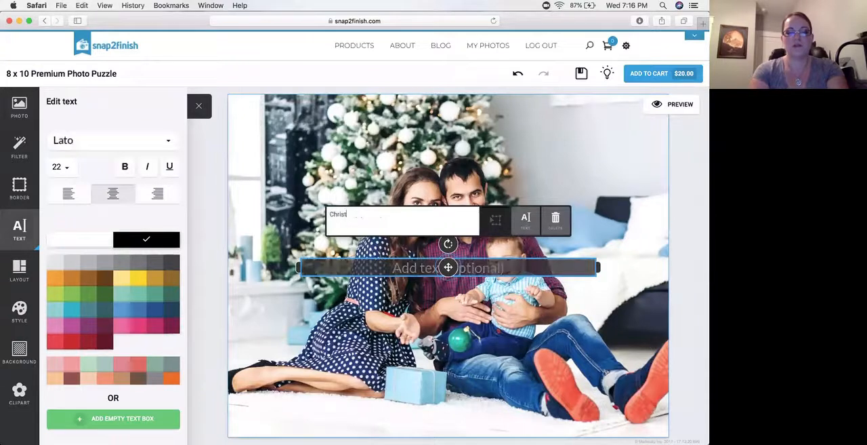
pyautogui.write('mas 2018')
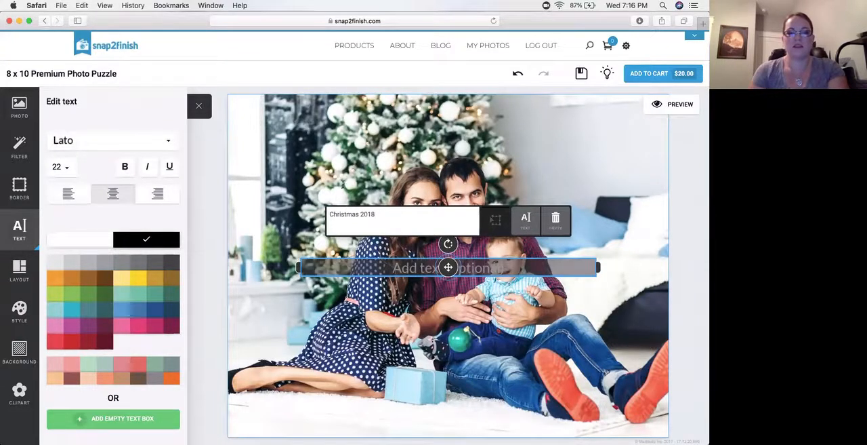
# Change the font of the "Christmas 2018" text on the puzzle to Dream Orphans
pyautogui.click(84, 142)
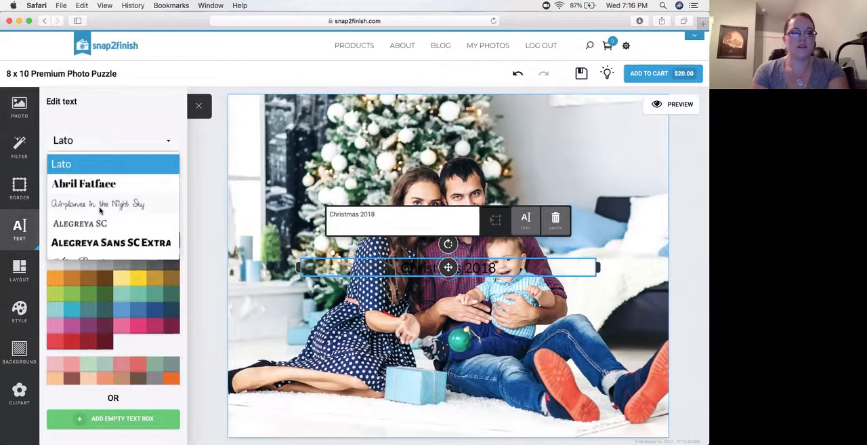
pyautogui.scroll(-4, 99, 210)
pyautogui.scroll(-8, 99, 211)
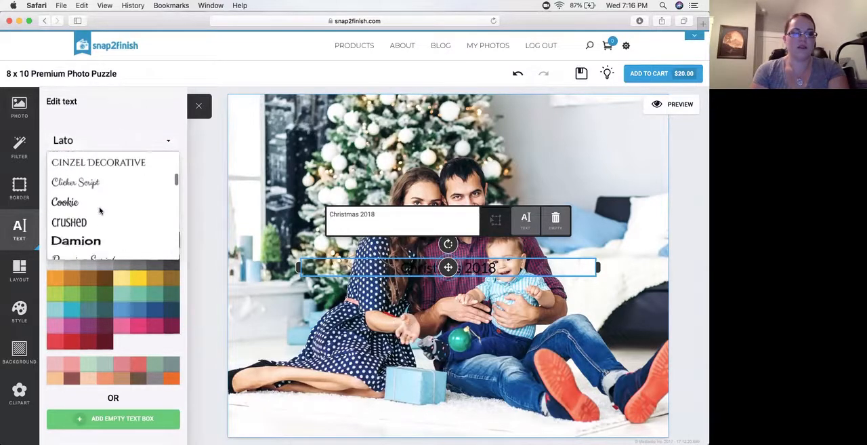
pyautogui.scroll(-2, 100, 211)
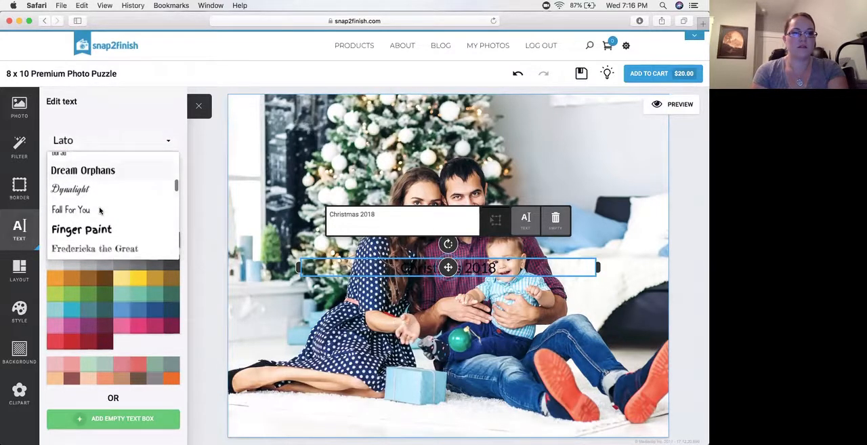
pyautogui.click(82, 188)
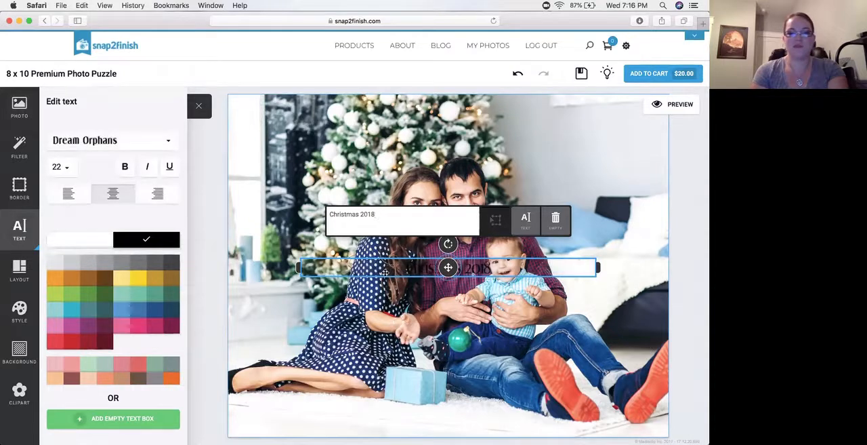
# Narrow the "Christmas 2018" text box, move it onto the blank wall beside the Christmas tree, and set its font size to 36
pyautogui.moveTo(308, 266); pyautogui.dragTo(403, 270)
pyautogui.moveTo(499, 268); pyautogui.dragTo(559, 139)
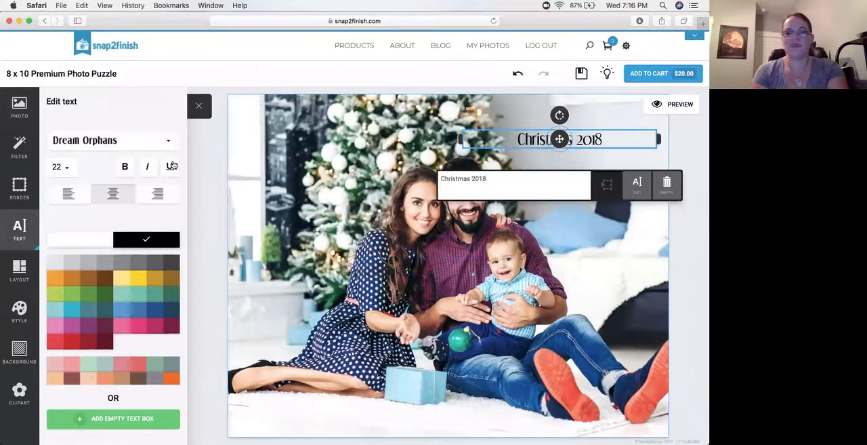
pyautogui.click(63, 167)
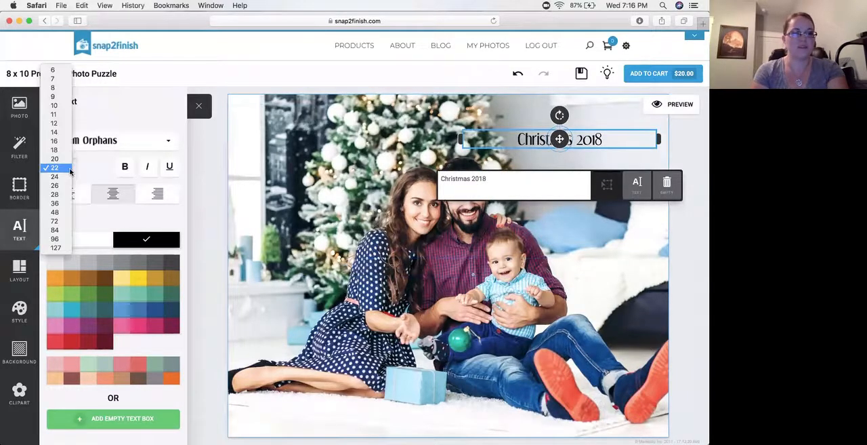
pyautogui.click(57, 203)
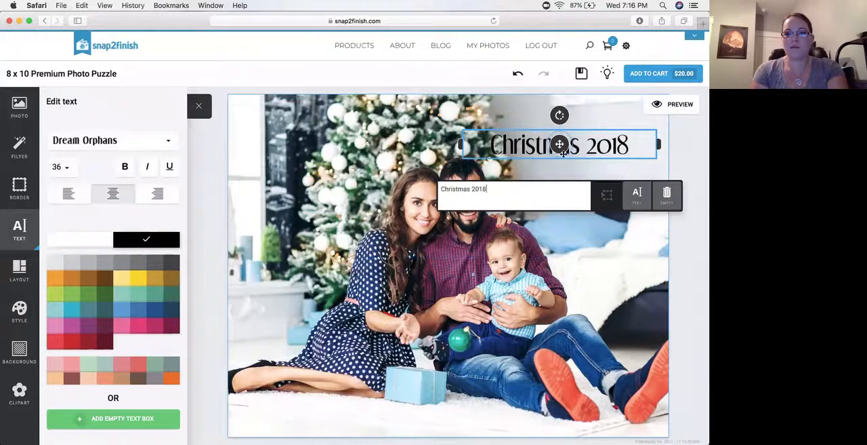
# Narrow the "Christmas 2018" text box further and place it within the printable area near the photo's upper-right corner
pyautogui.moveTo(564, 154); pyautogui.dragTo(584, 129)
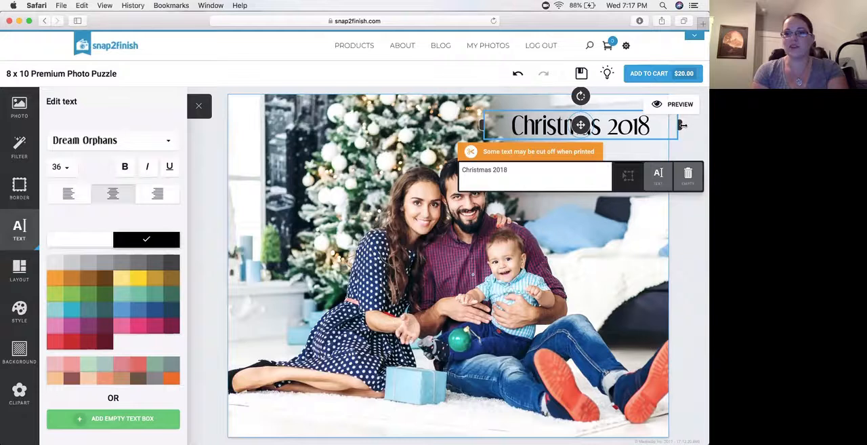
pyautogui.moveTo(682, 125); pyautogui.dragTo(650, 128)
pyautogui.moveTo(568, 122); pyautogui.dragTo(584, 131)
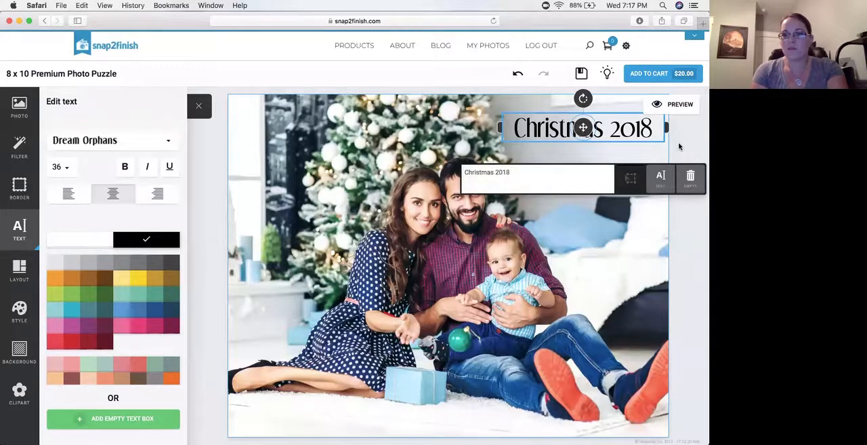
# Deselect the text box and preview the puzzle with its box
pyautogui.click(684, 146)
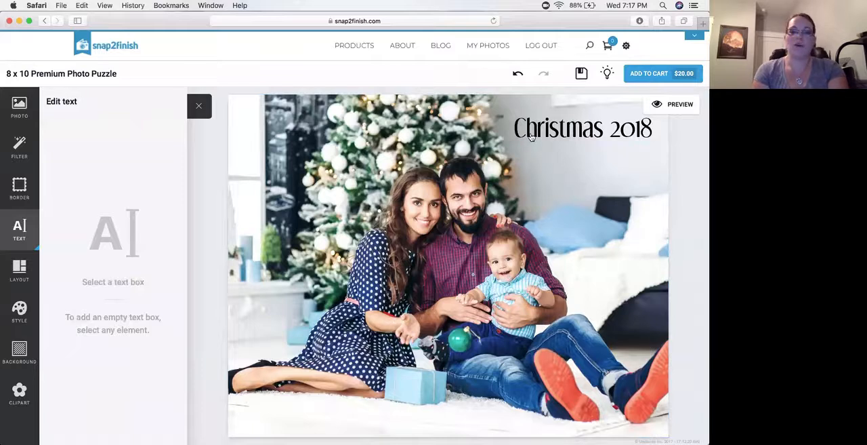
pyautogui.click(699, 184)
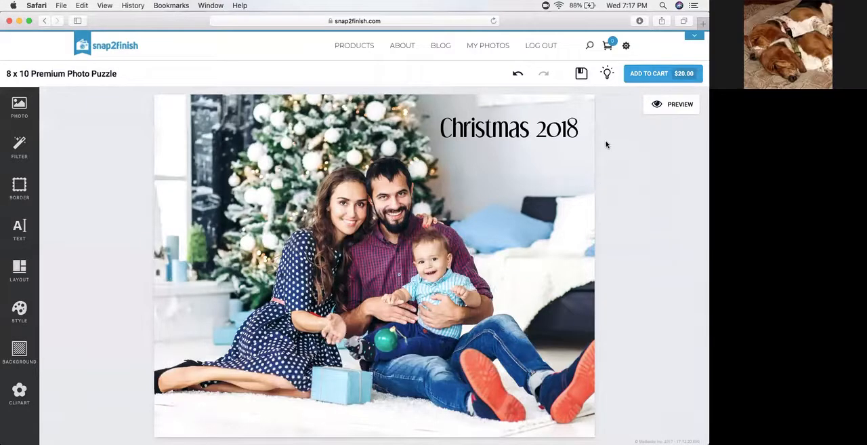
pyautogui.click(664, 105)
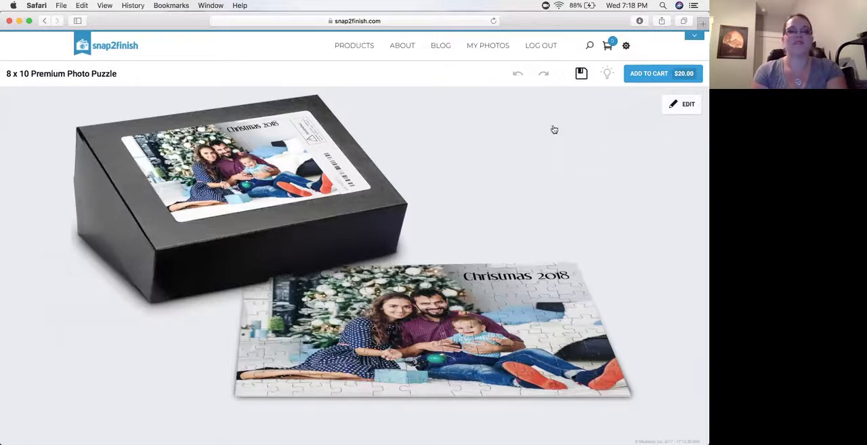
# Start creating a 12 x 12 square canvas from the home decor products with the Full Size Photo theme
pyautogui.moveTo(357, 42)
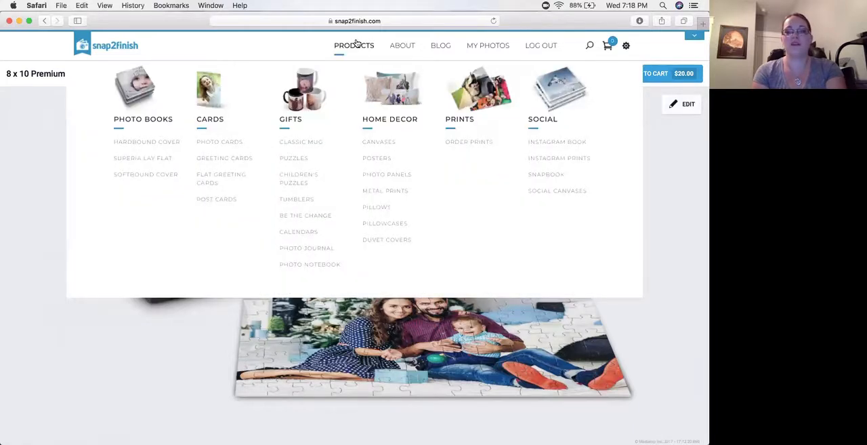
pyautogui.click(362, 149)
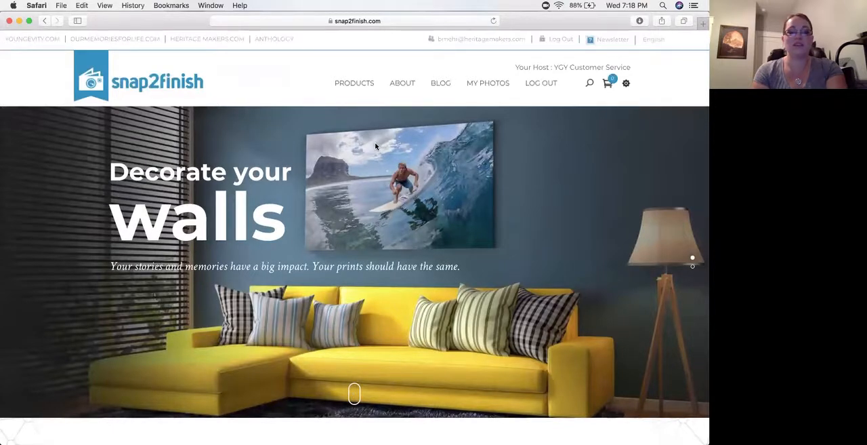
pyautogui.scroll(-10, 374, 145)
pyautogui.scroll(-4, 375, 145)
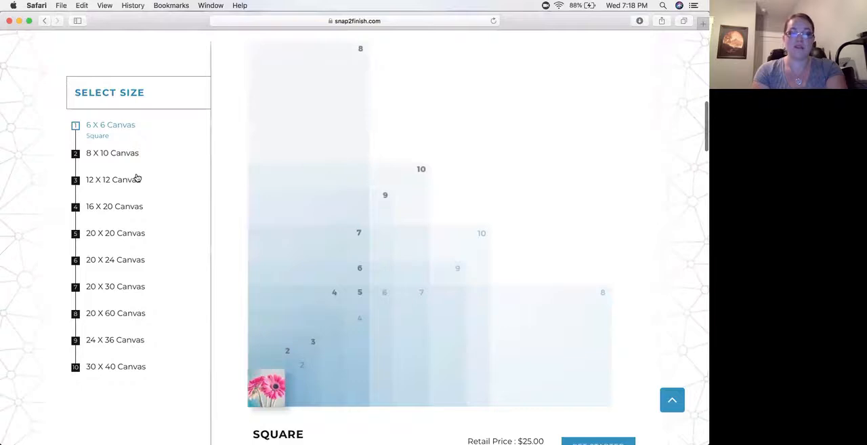
pyautogui.click(118, 179)
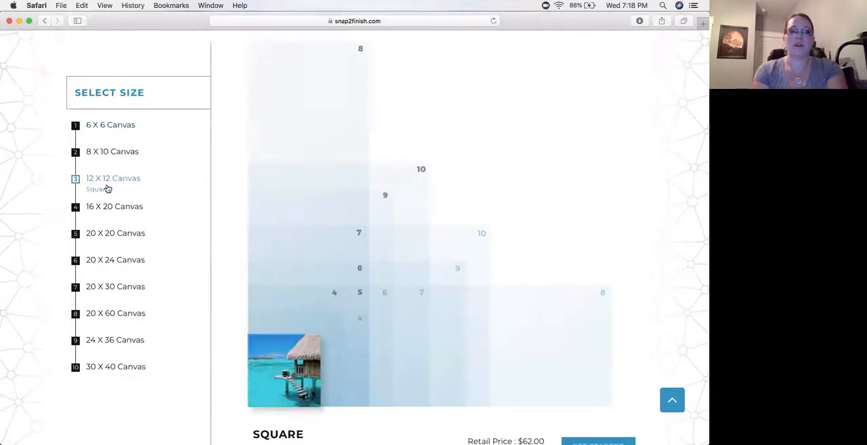
pyautogui.scroll(-5, 213, 192)
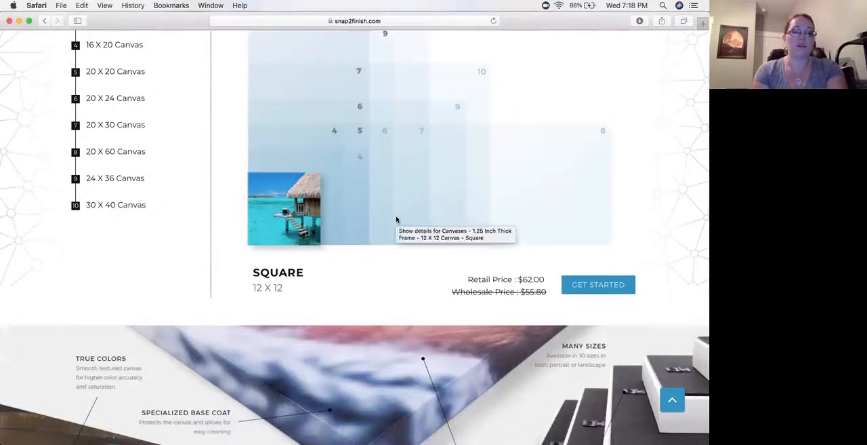
pyautogui.click(578, 296)
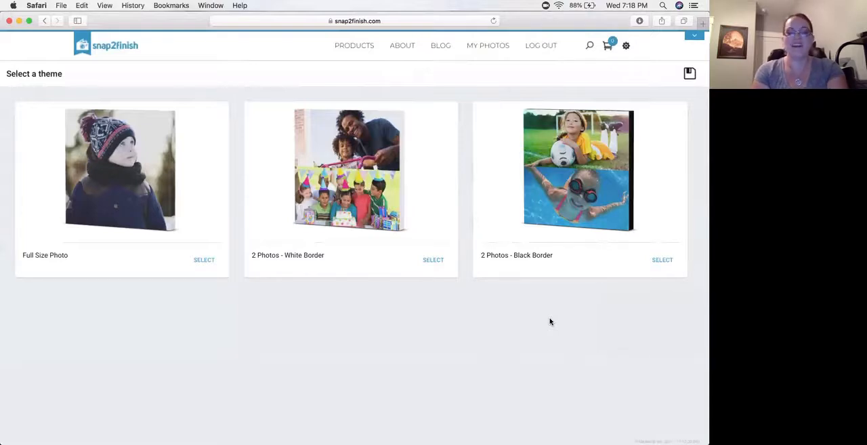
pyautogui.click(167, 214)
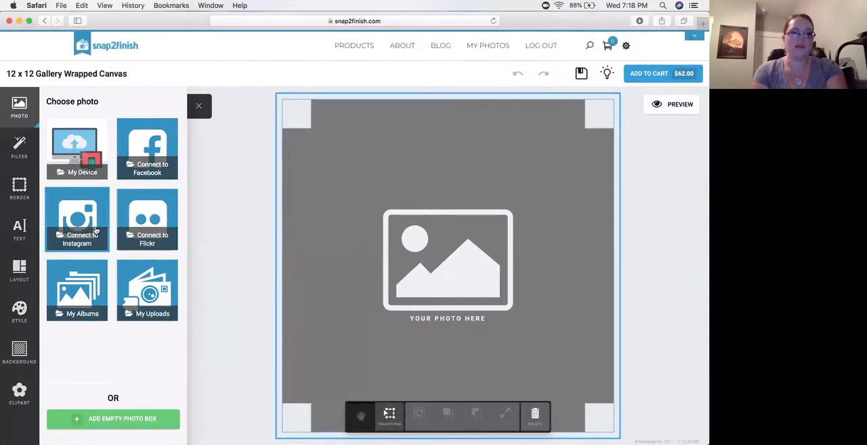
# Fill the canvas with the family photo in front of the Christmas tree from the "Photo U Class photos" album and adjust its position
pyautogui.click(91, 283)
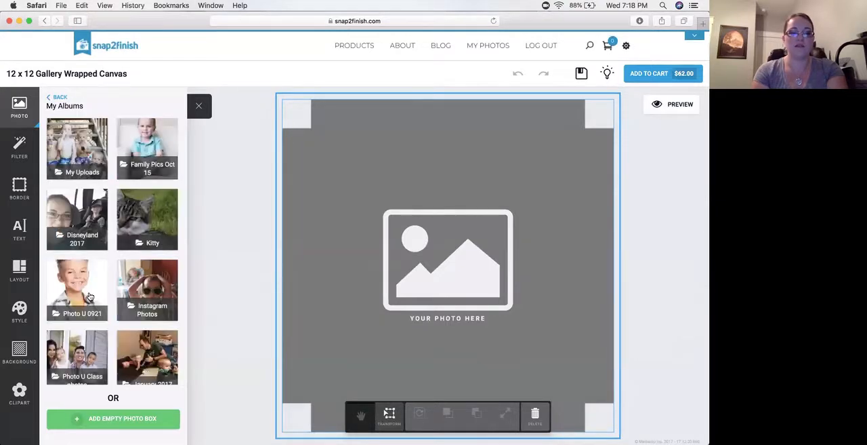
pyautogui.click(86, 365)
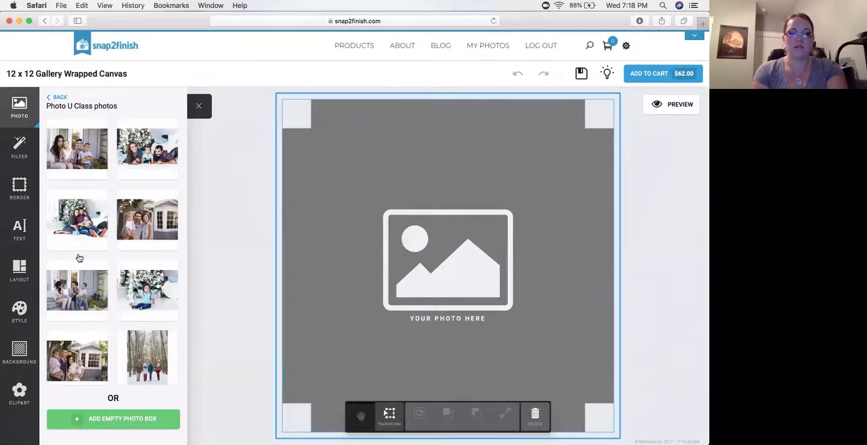
pyautogui.click(155, 290)
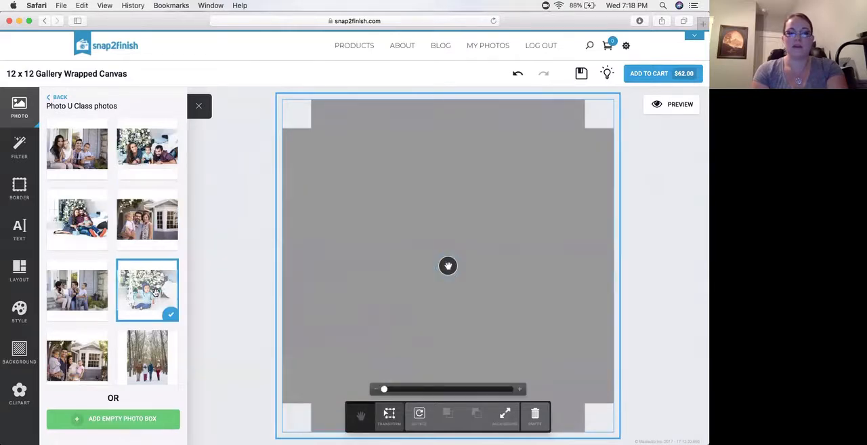
pyautogui.click(81, 210)
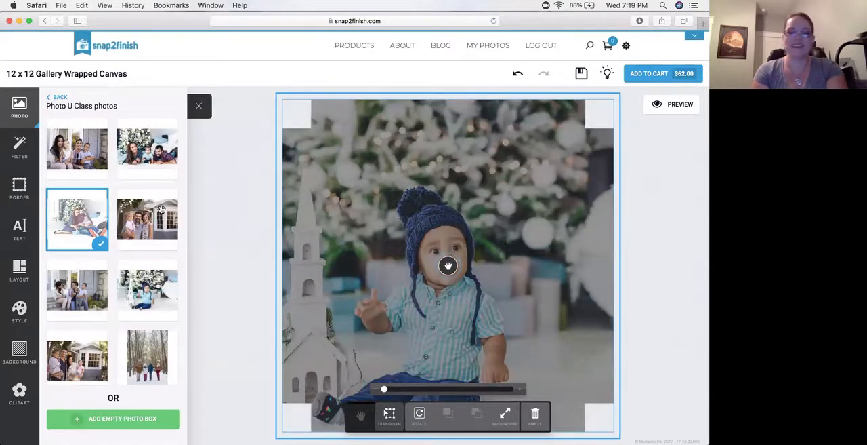
pyautogui.moveTo(469, 293); pyautogui.dragTo(452, 294)
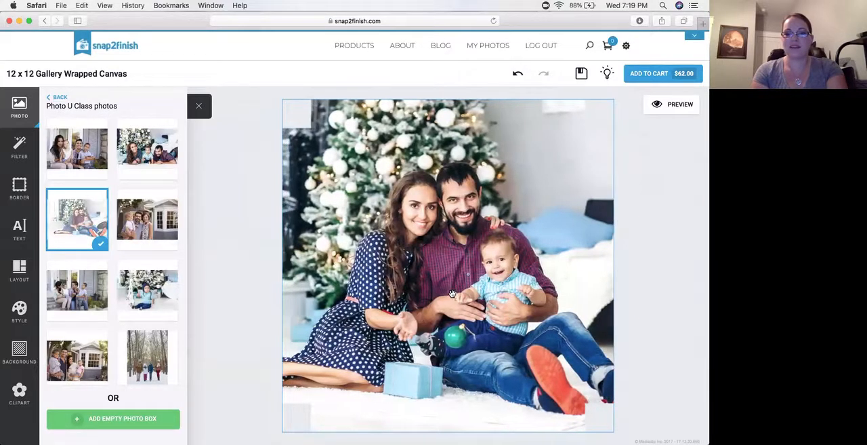
# Deselect the photo and preview the 12 x 12 gallery wrapped canvas
pyautogui.click(657, 244)
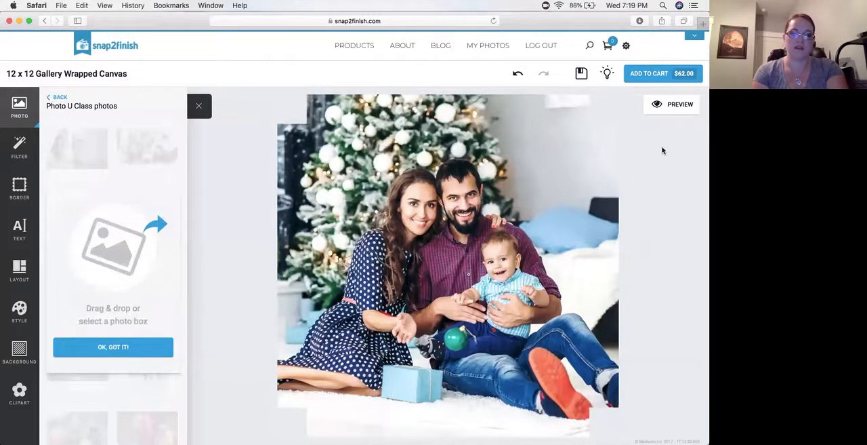
pyautogui.click(671, 107)
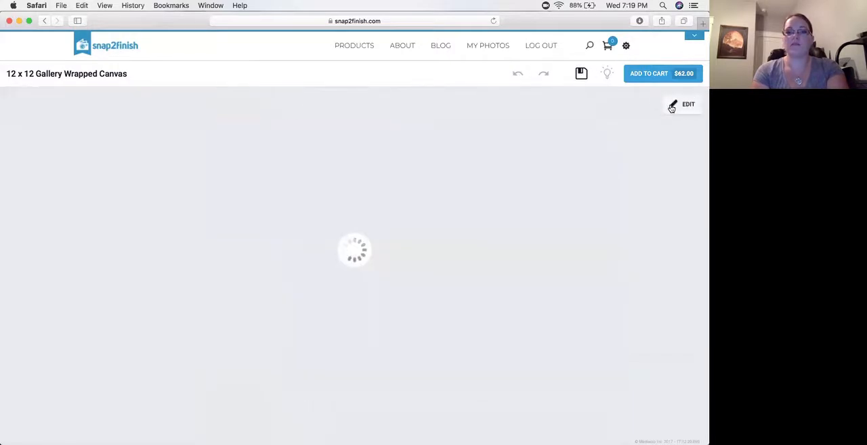